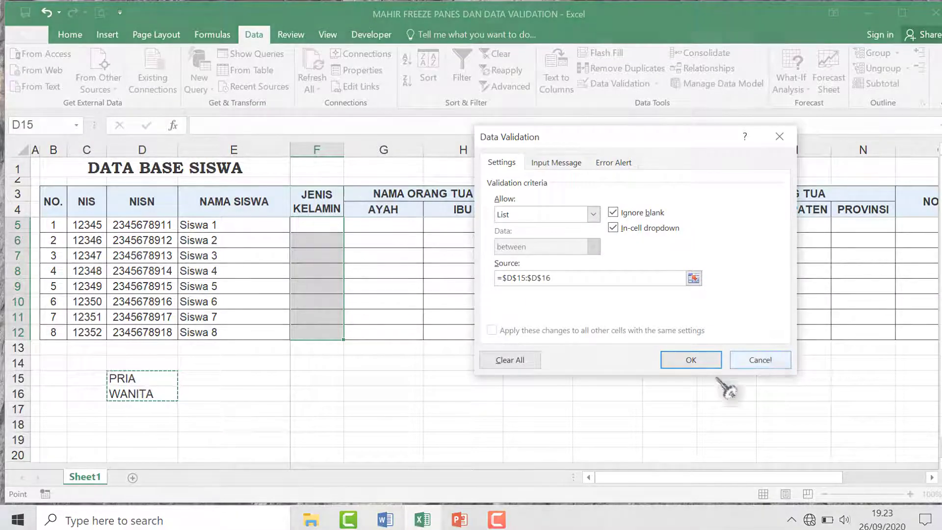
Apply list data validation to the JENIS KELAMIN cells F5:F12 with the source =$D$15:$D$16.
{"action": "left_click", "coordinate": [691, 359]}
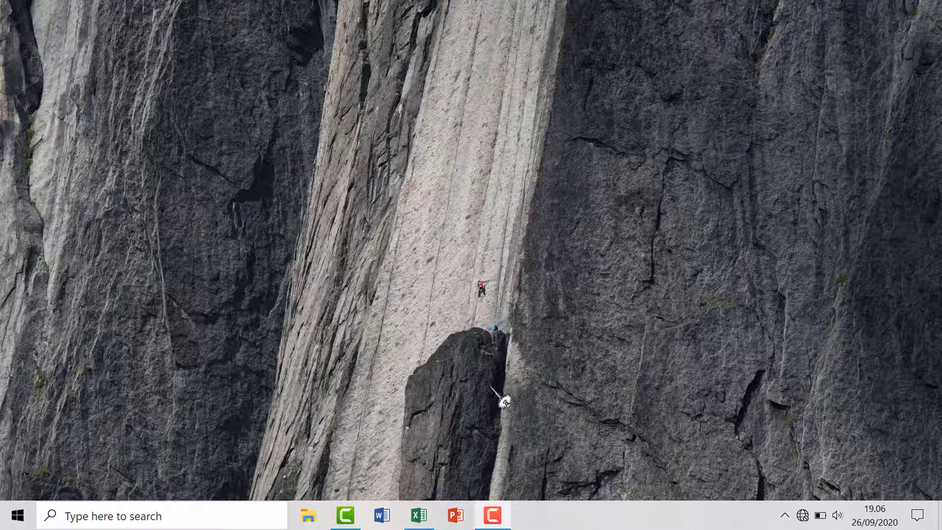
Switch to the student database workbook in Excel and examine the NIS, NISN and NAMA SISWA columns.
{"action": "left_click", "coordinate": [421, 517]}
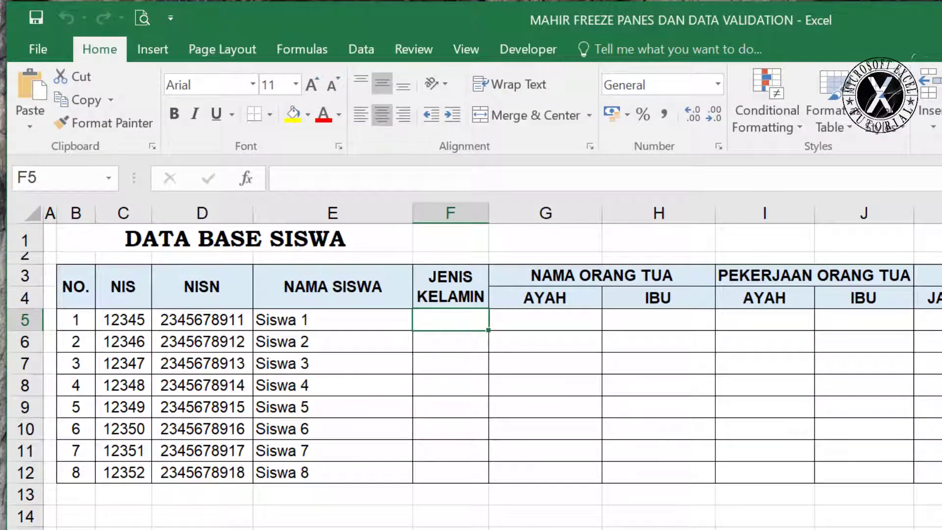
{"action": "left_click_drag", "start_coordinate": [121, 319], "coordinate": [130, 424]}
{"action": "left_click_drag", "start_coordinate": [194, 321], "coordinate": [201, 428]}
{"action": "left_click_drag", "start_coordinate": [304, 319], "coordinate": [304, 466]}
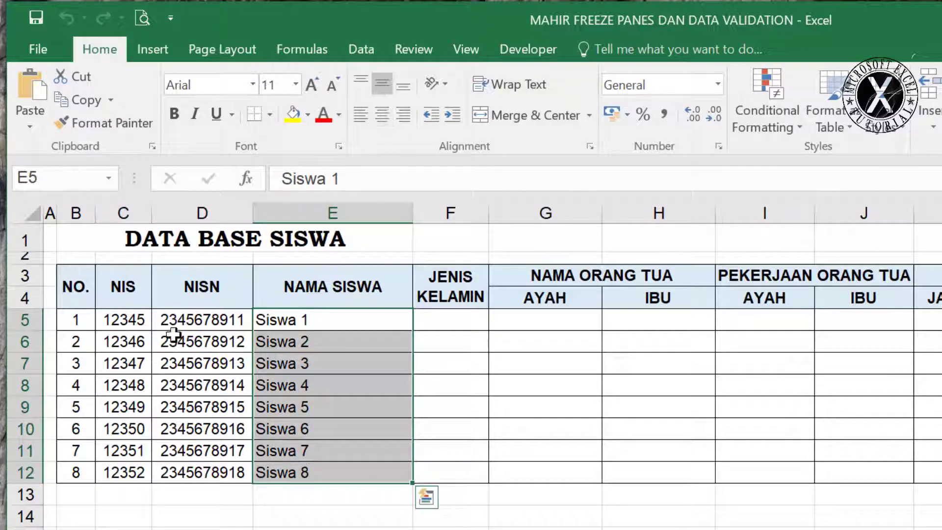
{"action": "left_click_drag", "start_coordinate": [170, 321], "coordinate": [194, 429]}
{"action": "left_click", "coordinate": [396, 363]}
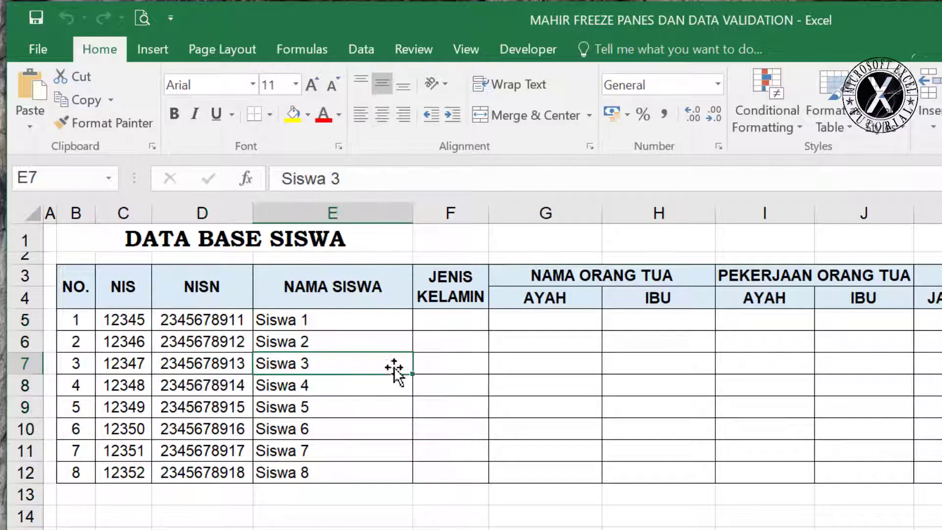
{"action": "left_click", "coordinate": [452, 320]}
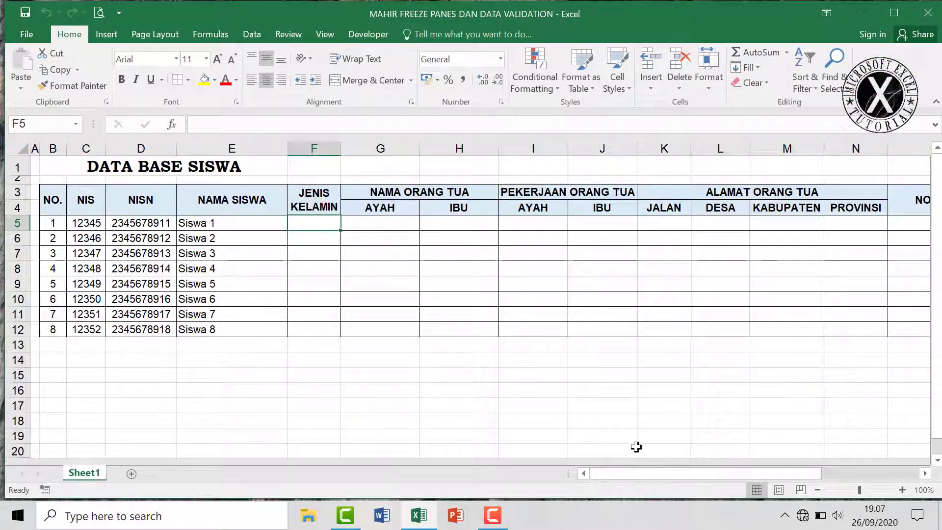
Examine the table's remaining columns through NO. KK and check whether the student names stay in view.
{"action": "left_click_drag", "start_coordinate": [638, 474], "coordinate": [804, 456]}
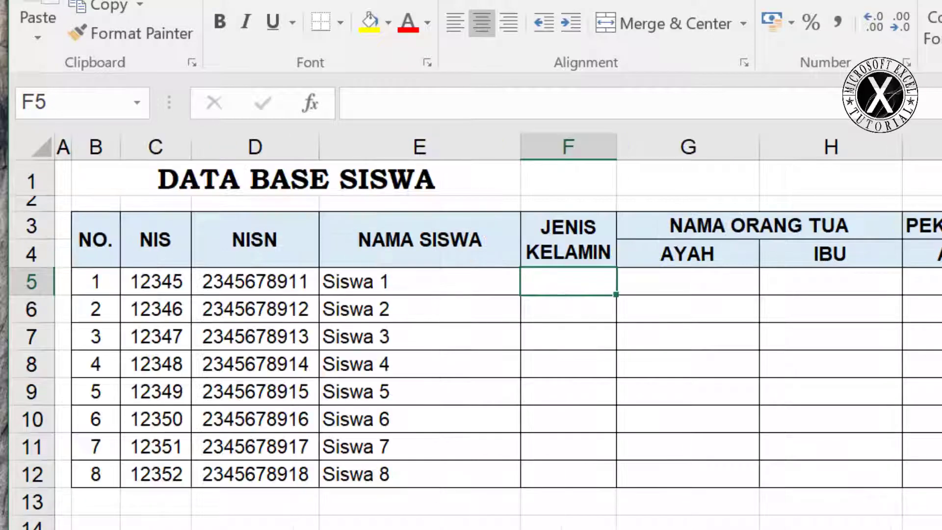
{"action": "scroll", "coordinate": [153, 321], "scroll_direction": "left", "scroll_amount": 3}
{"action": "left_click", "coordinate": [390, 279]}
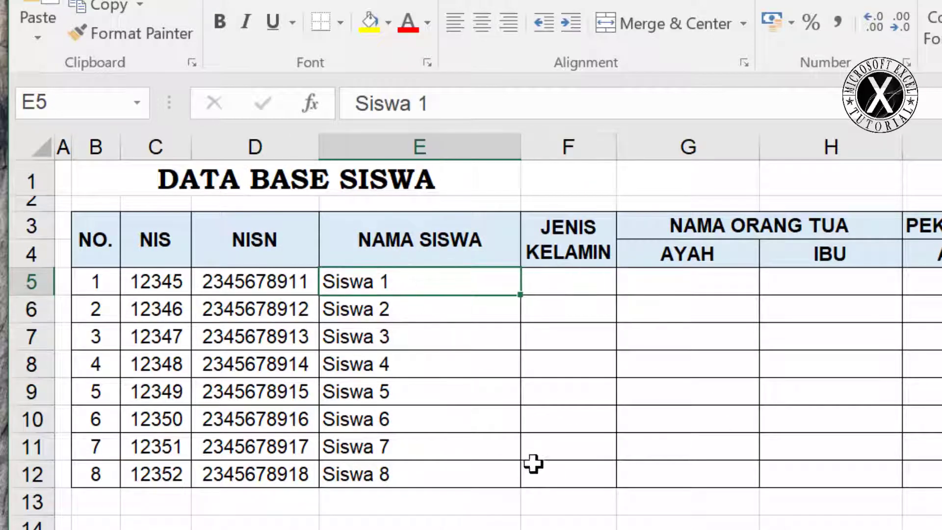
{"action": "scroll", "coordinate": [498, 319], "scroll_direction": "right", "scroll_amount": 3}
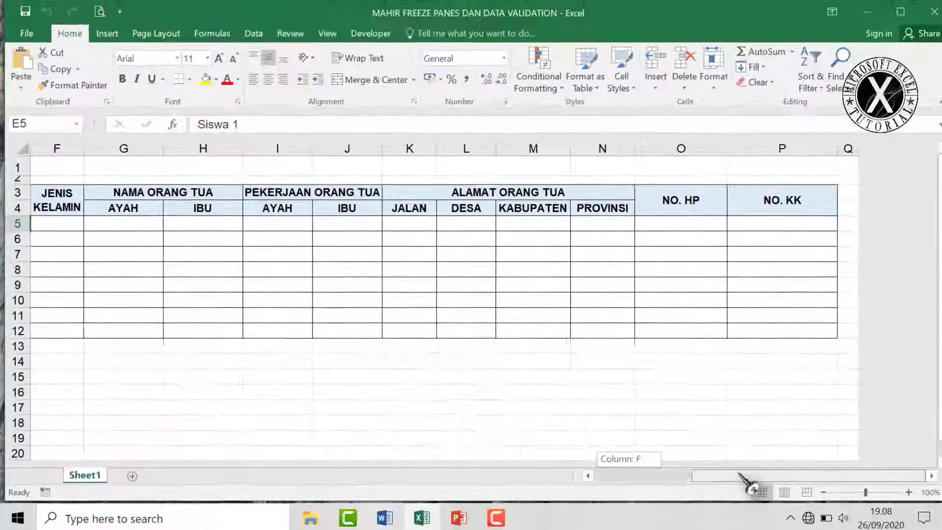
{"action": "left_click_drag", "start_coordinate": [740, 475], "coordinate": [667, 474]}
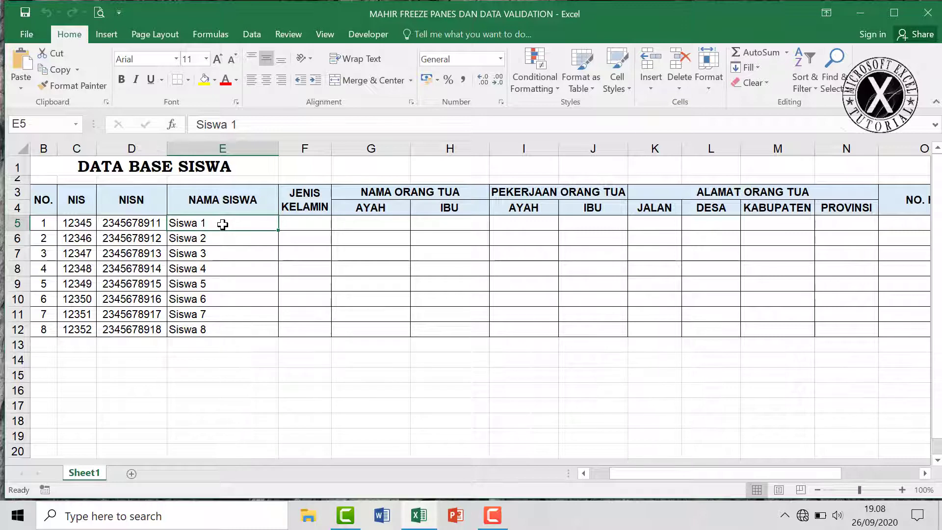
{"action": "left_click", "coordinate": [305, 224]}
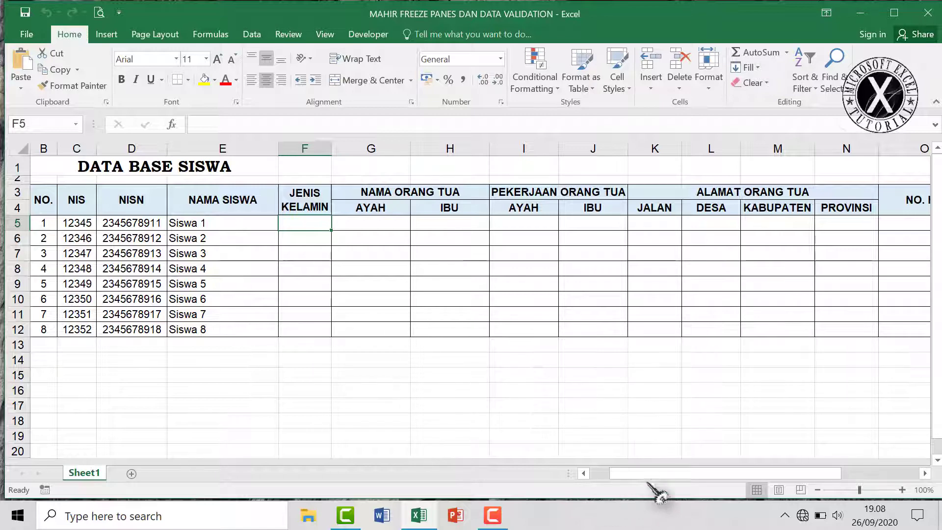
{"action": "left_click_drag", "start_coordinate": [658, 475], "coordinate": [639, 475]}
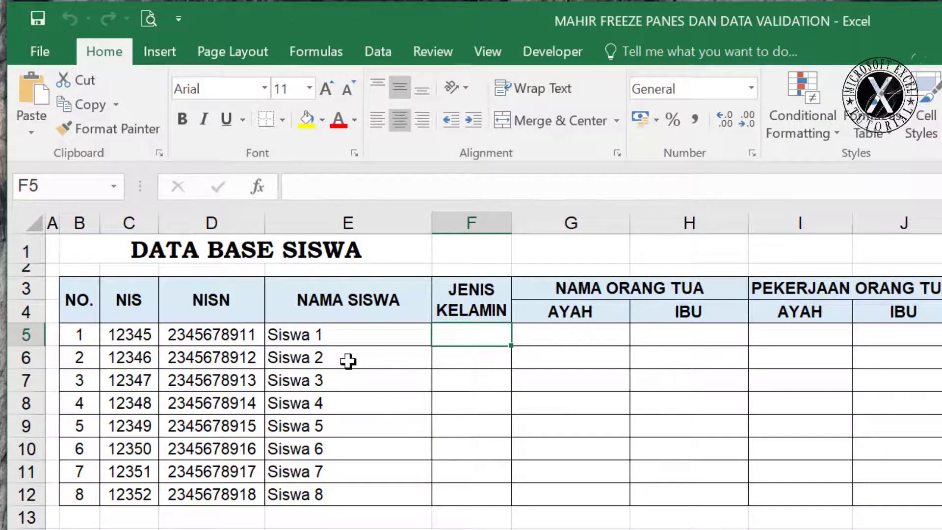
Review the identity block B3:E12, from NO. to NAMA SISWA, as the area to keep in view.
{"action": "left_click_drag", "start_coordinate": [77, 297], "coordinate": [382, 495]}
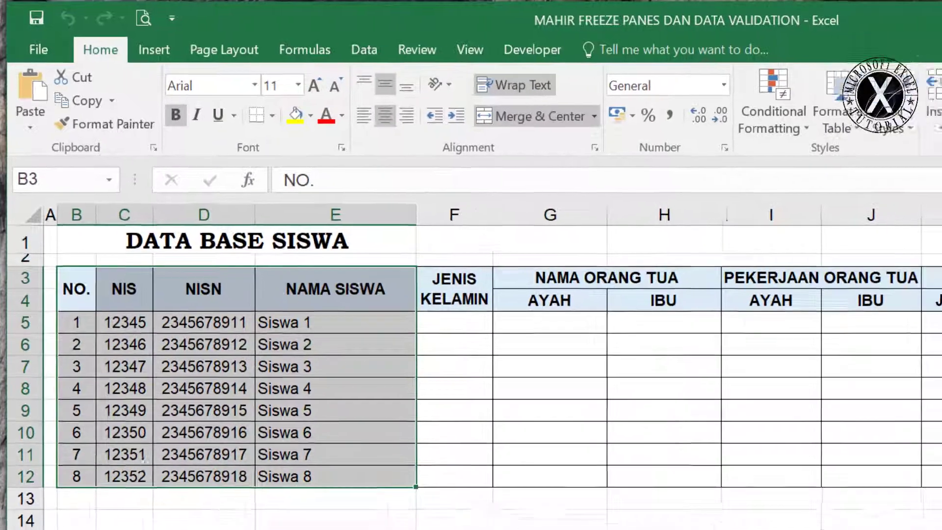
{"action": "left_click_drag", "start_coordinate": [681, 473], "coordinate": [487, 485]}
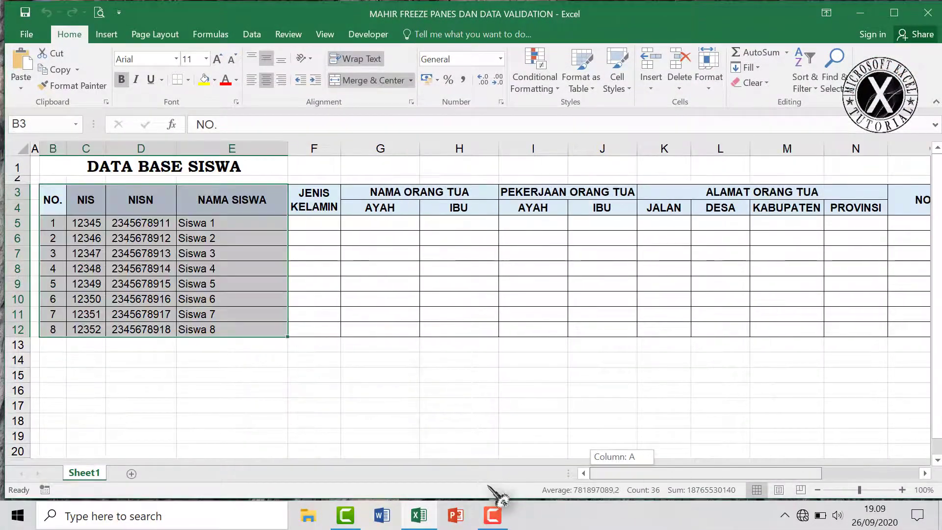
{"action": "left_click", "coordinate": [318, 223]}
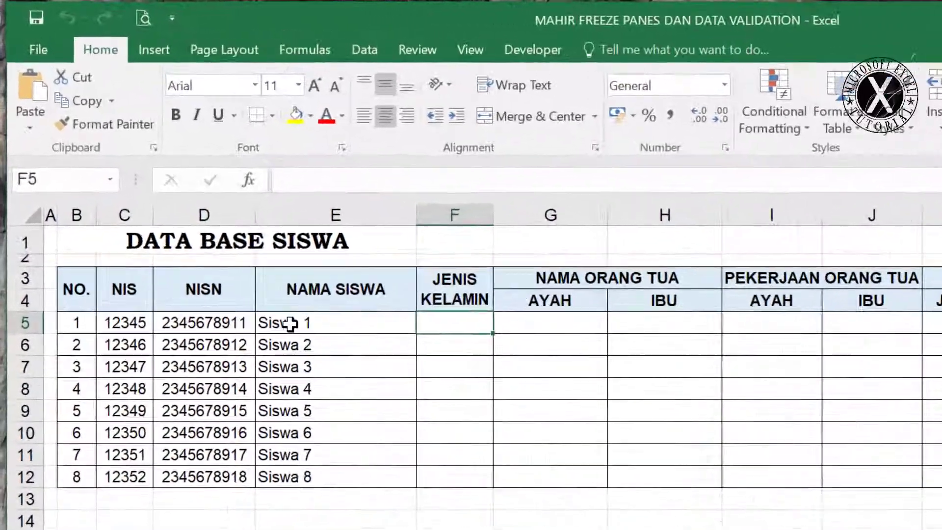
{"action": "left_click_drag", "start_coordinate": [51, 204], "coordinate": [235, 314]}
{"action": "left_click_drag", "start_coordinate": [73, 296], "coordinate": [338, 482]}
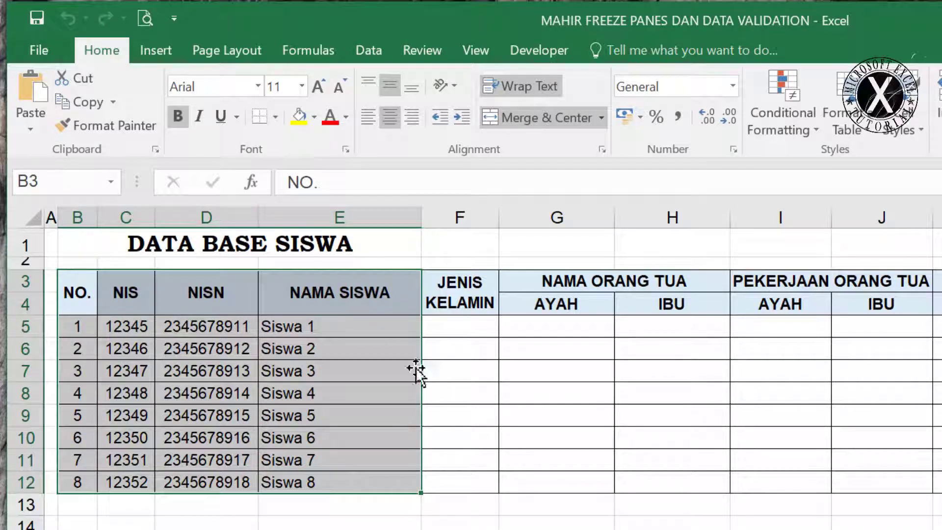
{"action": "left_click", "coordinate": [545, 412]}
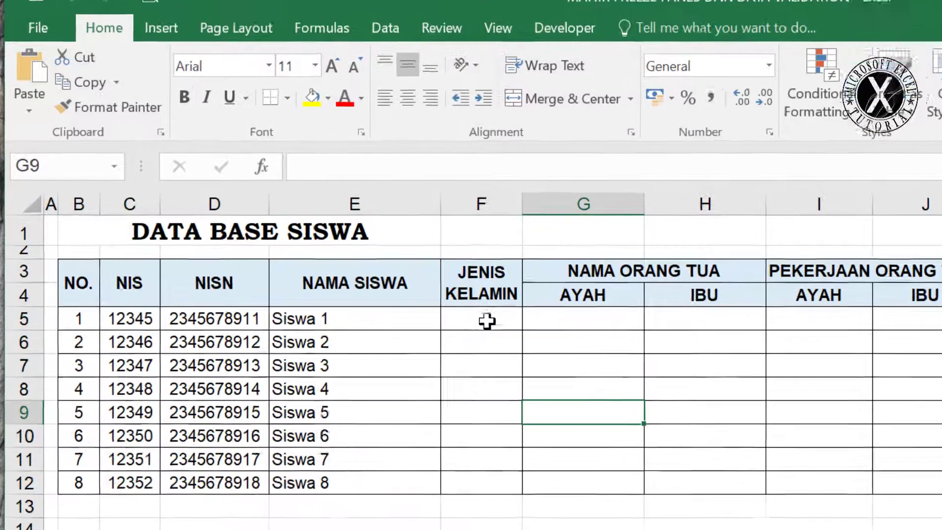
Freeze the panes at cell F5, locking the rows above it and the columns before it.
{"action": "left_click", "coordinate": [486, 320]}
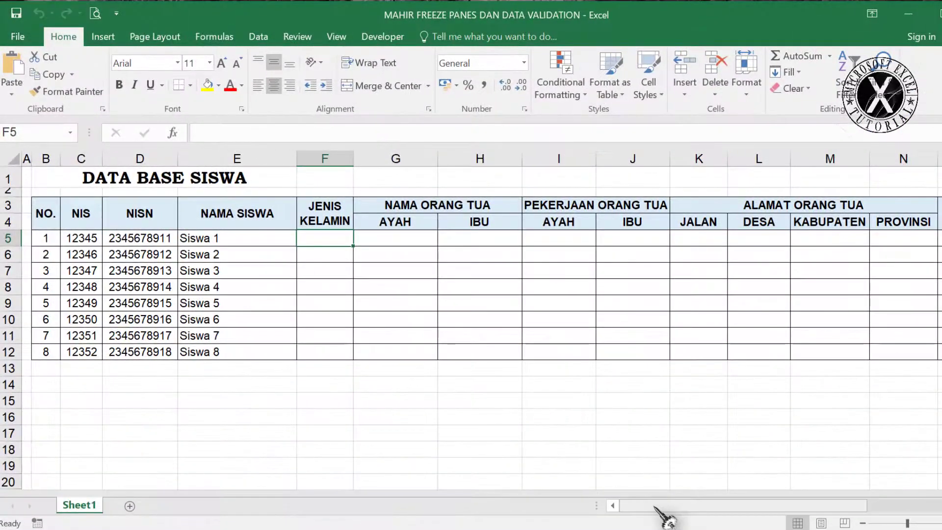
{"action": "mouse_move", "coordinate": [654, 507]}
{"action": "left_mouse_down"}
{"action": "mouse_move", "coordinate": [816, 503]}
{"action": "mouse_move", "coordinate": [700, 521]}
{"action": "mouse_move", "coordinate": [650, 518]}
{"action": "left_mouse_up"}
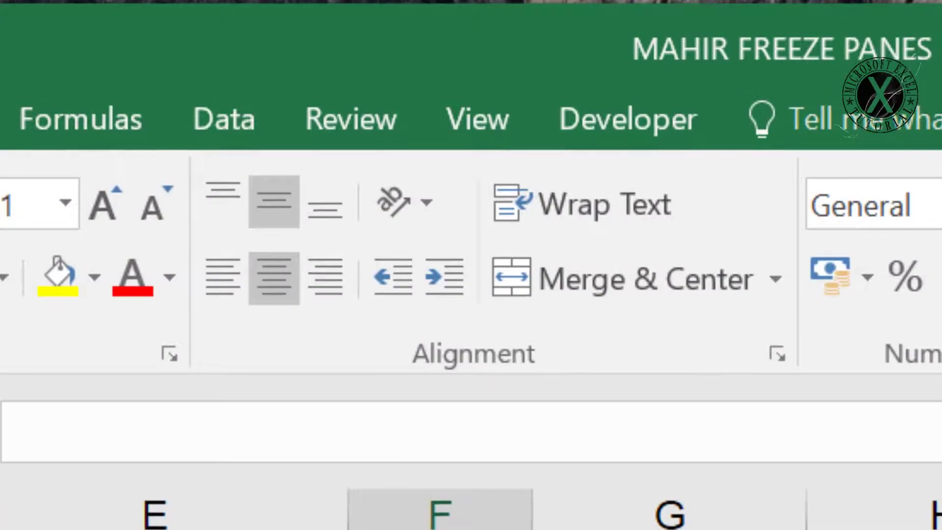
{"action": "left_click", "coordinate": [480, 120]}
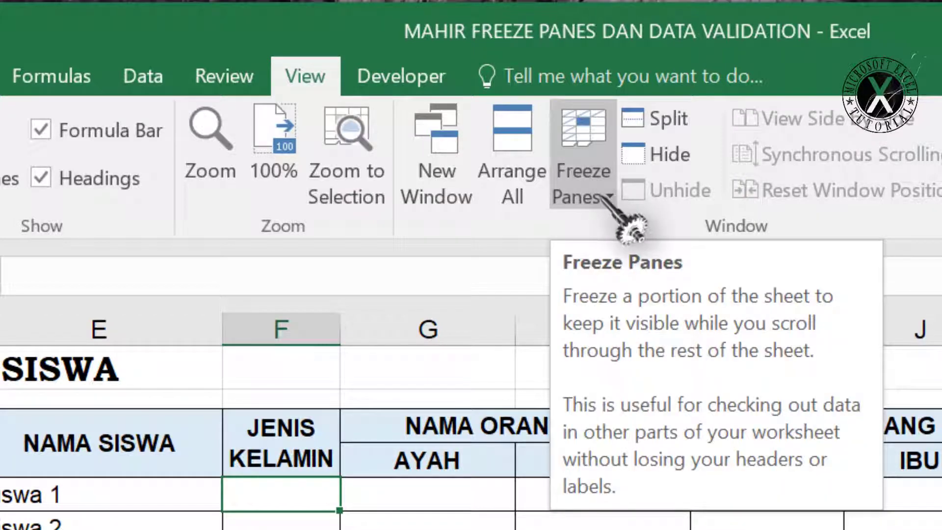
{"action": "left_click", "coordinate": [584, 196]}
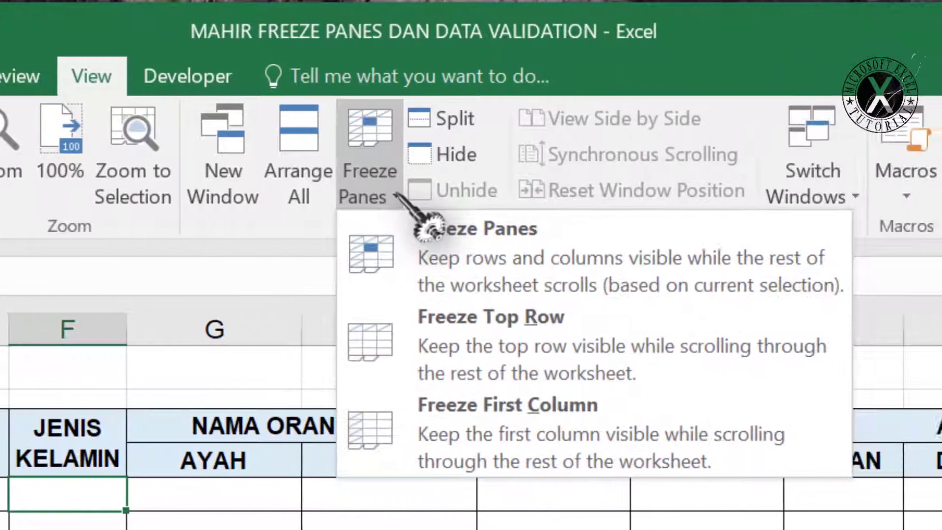
{"action": "left_click", "coordinate": [446, 259]}
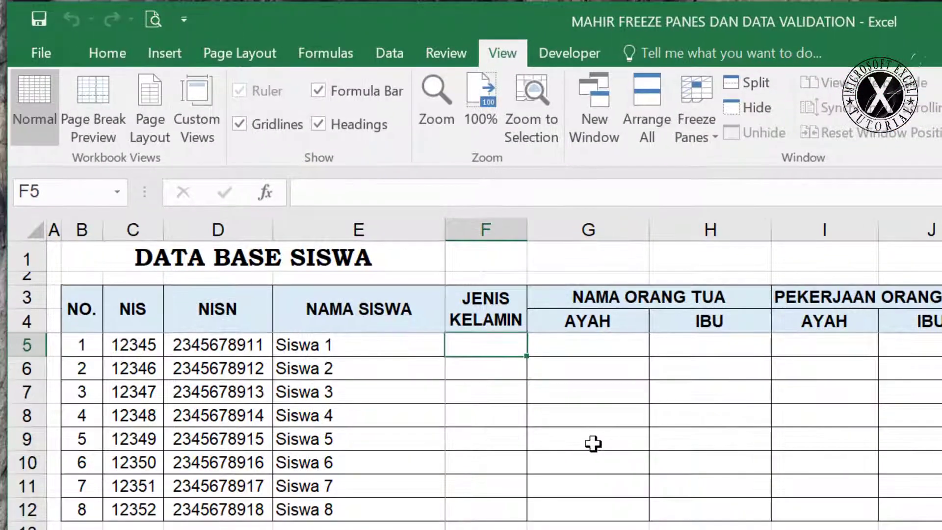
Check that the header rows and the student identity columns hold their place across the sheet's full height and width.
{"action": "scroll", "coordinate": [585, 433], "scroll_direction": "down", "scroll_amount": 4}
{"action": "scroll", "coordinate": [515, 349], "scroll_direction": "up", "scroll_amount": 4}
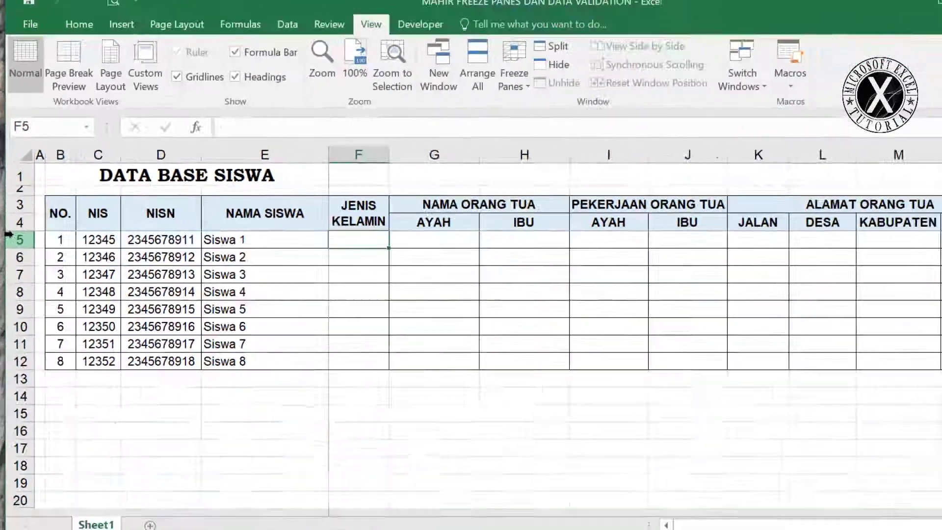
{"action": "left_click", "coordinate": [17, 331]}
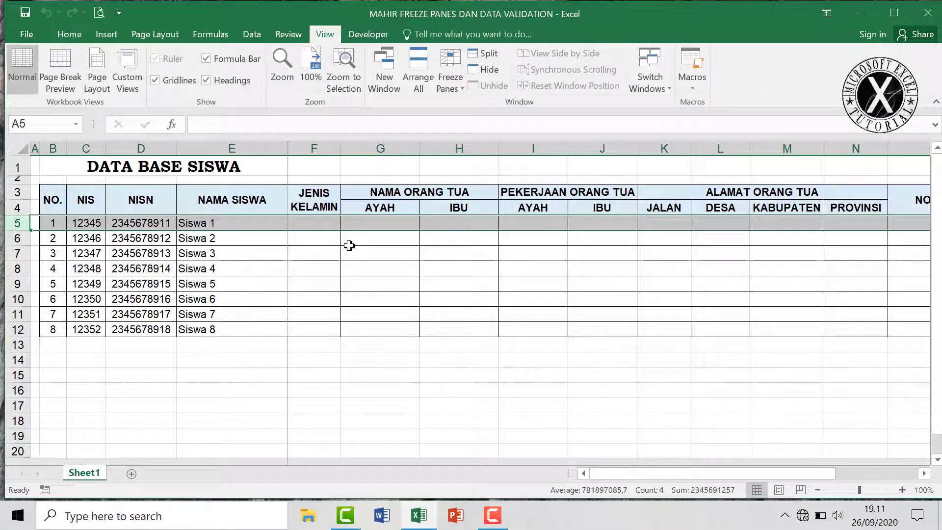
{"action": "scroll", "coordinate": [349, 246], "scroll_direction": "down", "scroll_amount": 5}
{"action": "scroll", "coordinate": [348, 253], "scroll_direction": "down", "scroll_amount": 1}
{"action": "scroll", "coordinate": [348, 253], "scroll_direction": "up", "scroll_amount": 1}
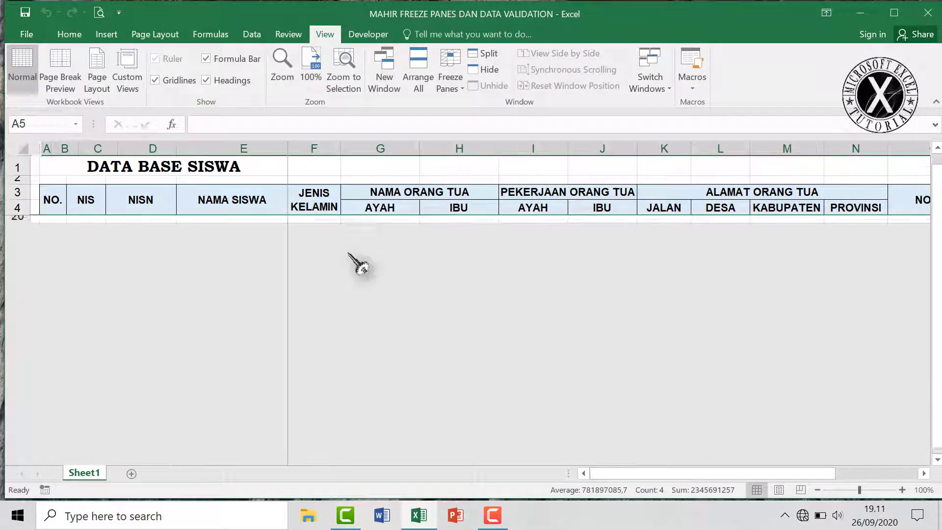
{"action": "scroll", "coordinate": [353, 263], "scroll_direction": "up", "scroll_amount": 5}
{"action": "scroll", "coordinate": [353, 263], "scroll_direction": "down", "scroll_amount": 1}
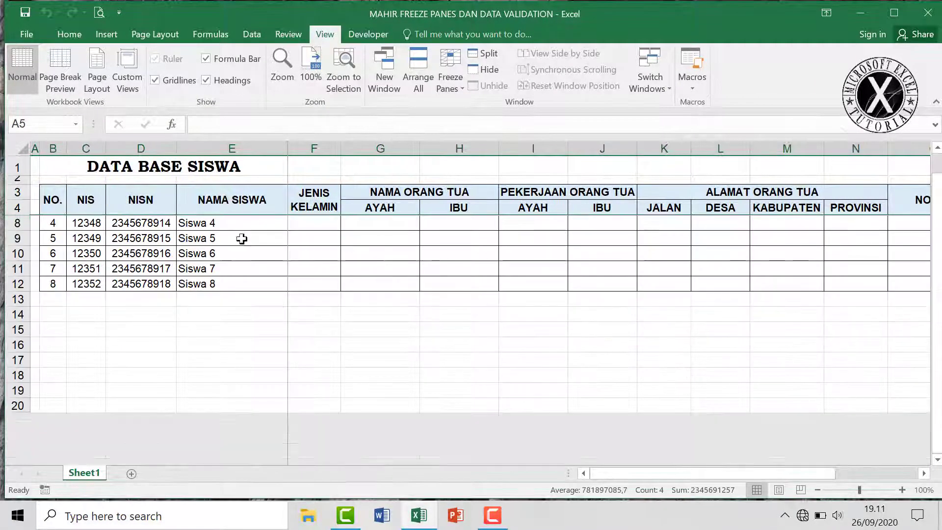
{"action": "left_click_drag", "start_coordinate": [53, 199], "coordinate": [916, 189]}
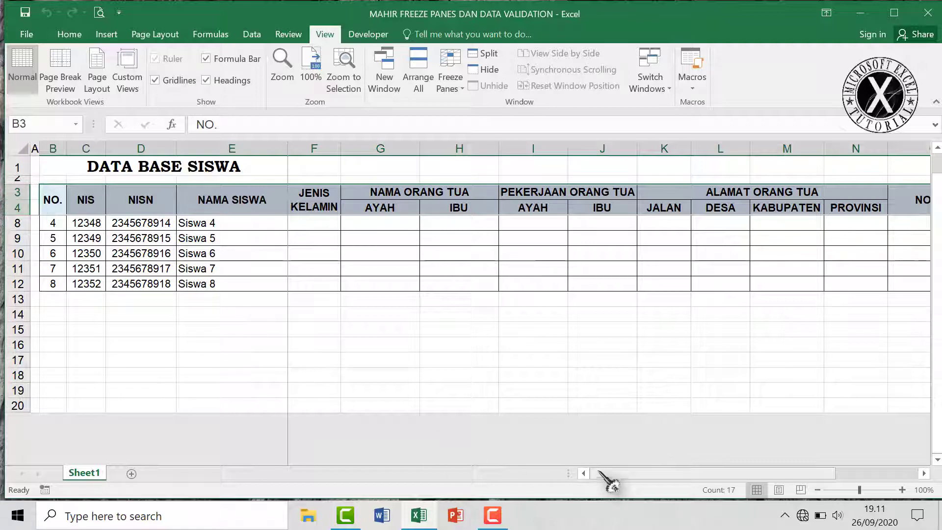
{"action": "left_click_drag", "start_coordinate": [604, 472], "coordinate": [741, 473]}
{"action": "scroll", "coordinate": [375, 275], "scroll_direction": "down", "scroll_amount": 5}
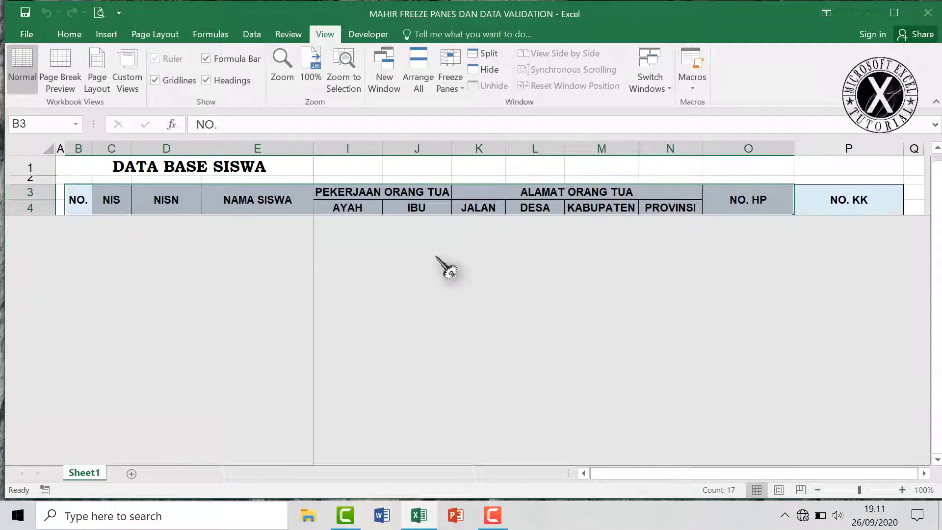
{"action": "scroll", "coordinate": [436, 256], "scroll_direction": "up", "scroll_amount": 5}
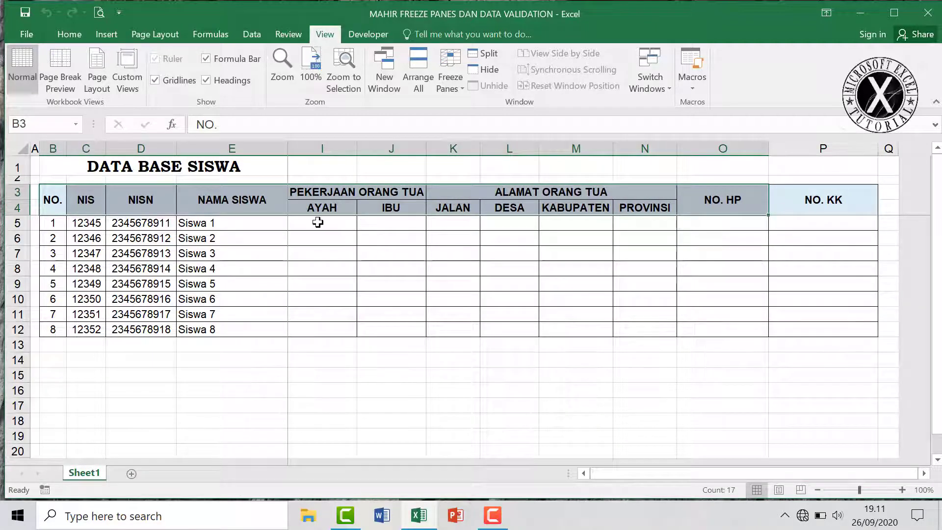
Unfreeze the worksheet's panes.
{"action": "left_click", "coordinate": [305, 222]}
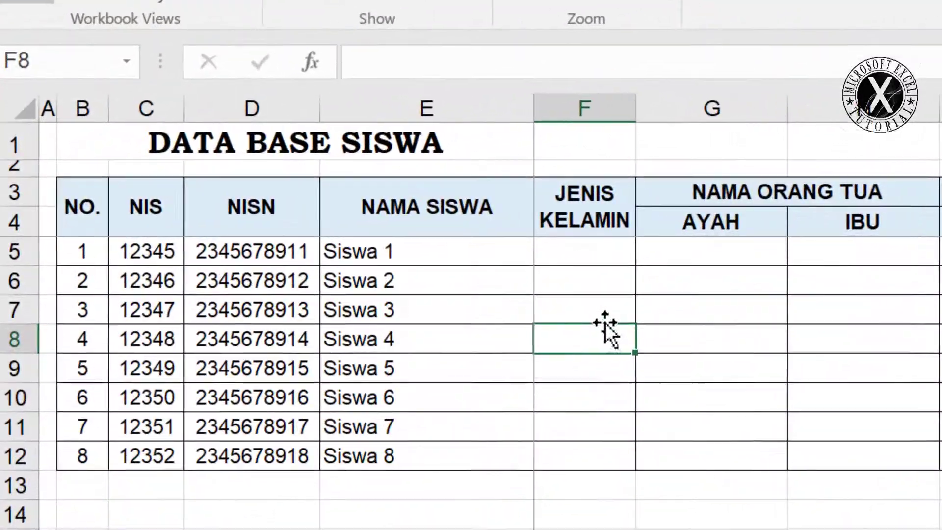
{"action": "left_click", "coordinate": [577, 248]}
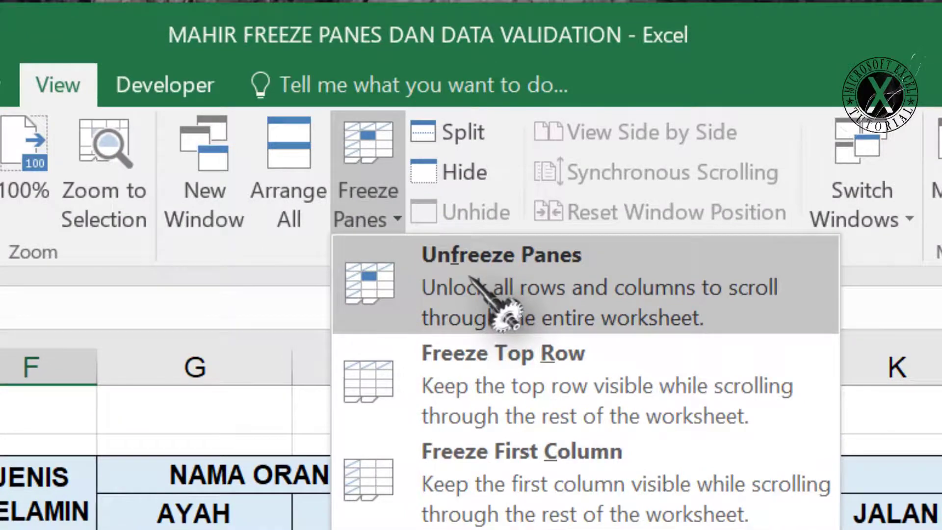
{"action": "left_click", "coordinate": [470, 278]}
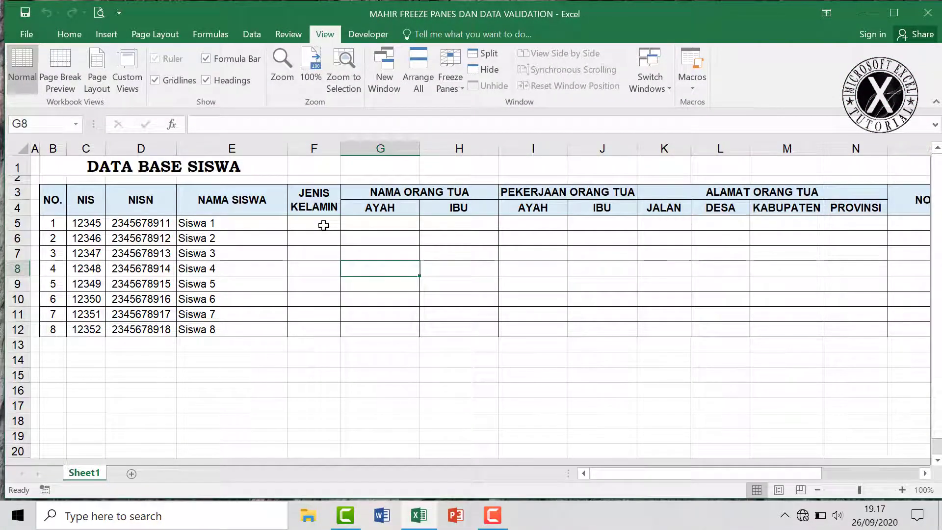
Freeze the panes again at cell F5, the first JENIS KELAMIN entry.
{"action": "left_click", "coordinate": [323, 225]}
{"action": "left_click_drag", "start_coordinate": [637, 474], "coordinate": [437, 477]}
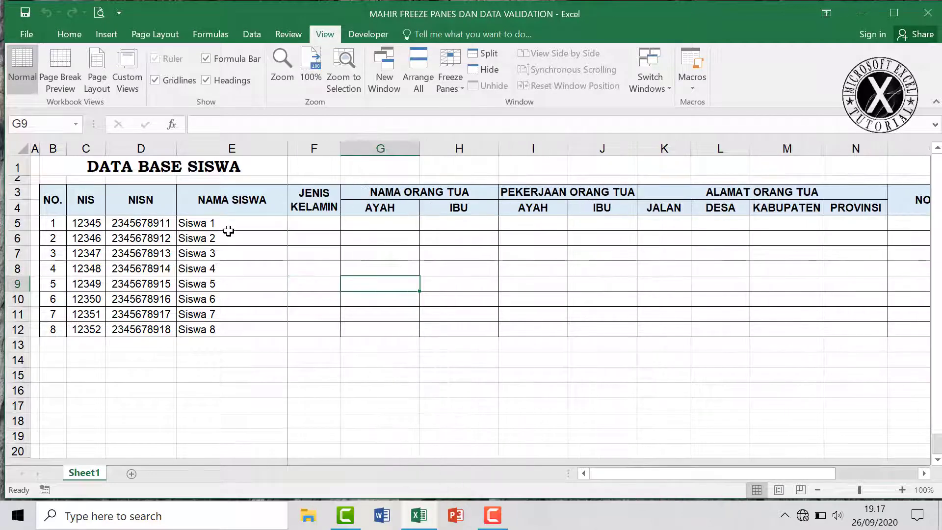
Recheck how the frozen headers and student columns behave across the rows and the parent data columns.
{"action": "scroll", "coordinate": [294, 311], "scroll_direction": "down", "scroll_amount": 5}
{"action": "scroll", "coordinate": [292, 314], "scroll_direction": "up", "scroll_amount": 5}
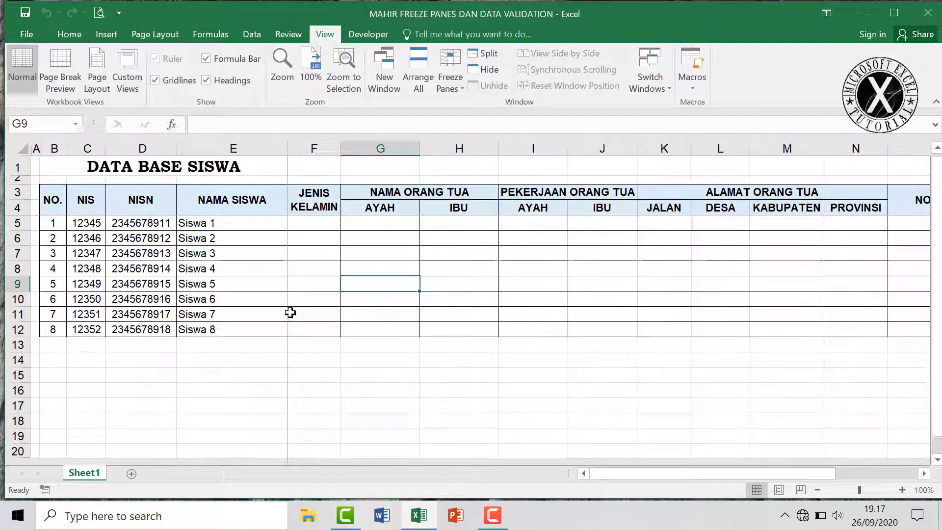
{"action": "scroll", "coordinate": [392, 319], "scroll_direction": "down", "scroll_amount": 5}
{"action": "scroll", "coordinate": [368, 300], "scroll_direction": "up", "scroll_amount": 5}
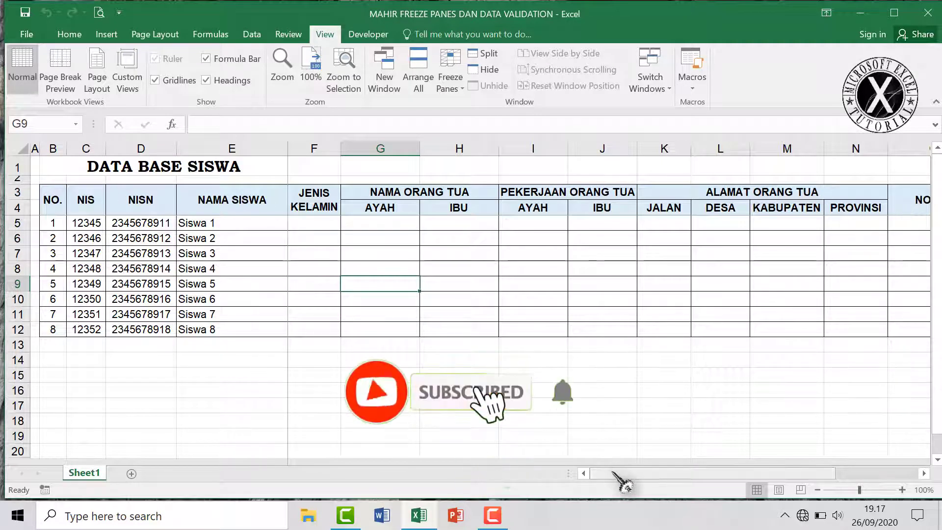
{"action": "left_click_drag", "start_coordinate": [623, 473], "coordinate": [716, 481]}
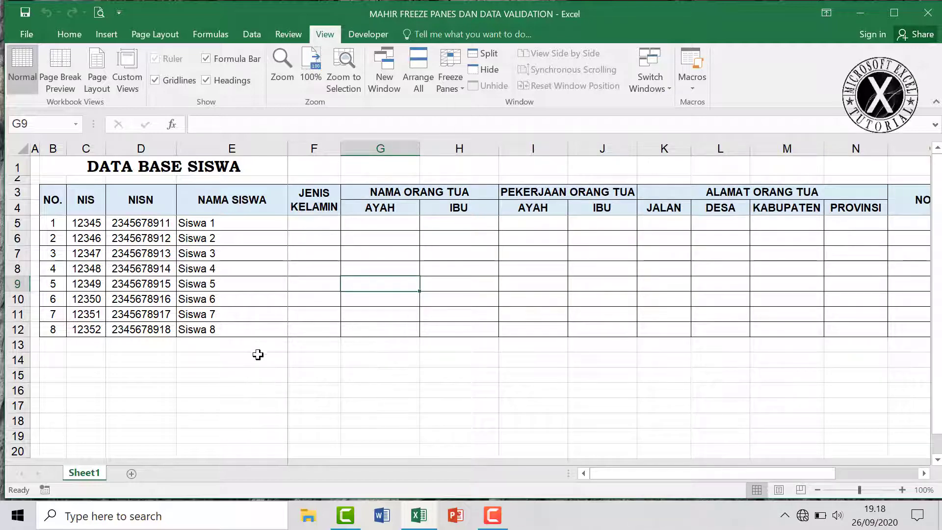
Start a data validation rule for the JENIS KELAMIN cells F5:F12 and allow only List values.
{"action": "left_click", "coordinate": [304, 226]}
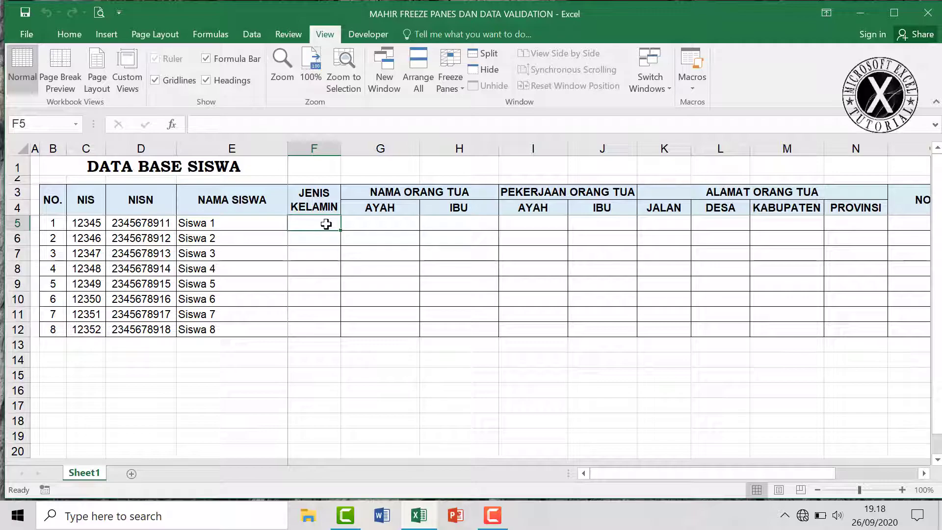
{"action": "left_click_drag", "start_coordinate": [326, 224], "coordinate": [326, 329]}
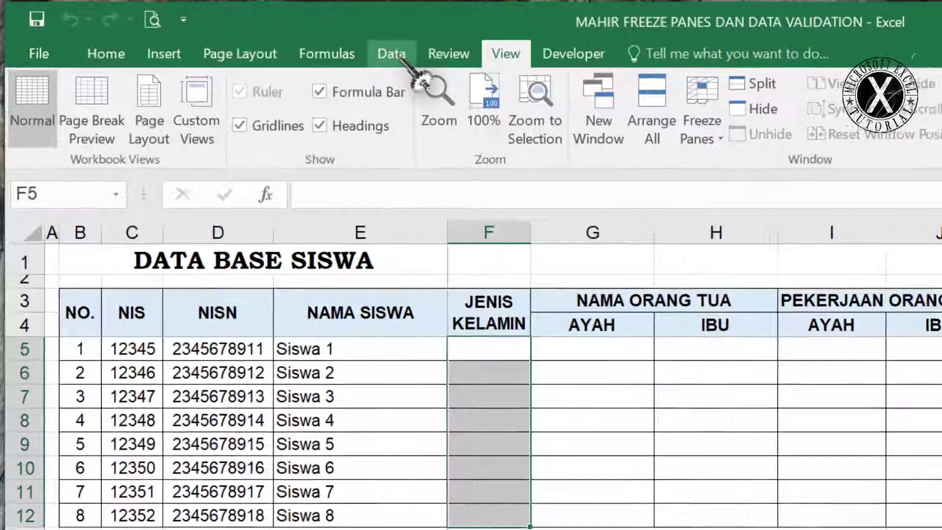
{"action": "left_click", "coordinate": [368, 49]}
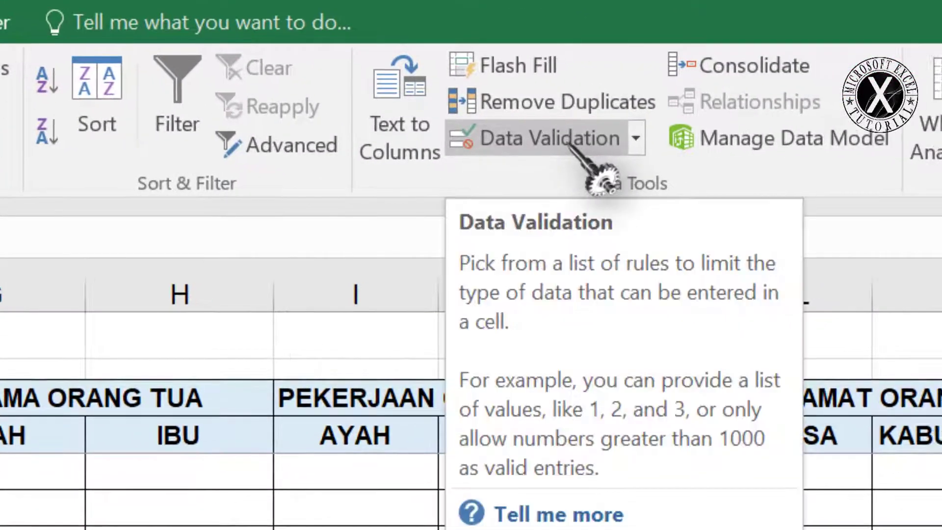
{"action": "left_click", "coordinate": [569, 143]}
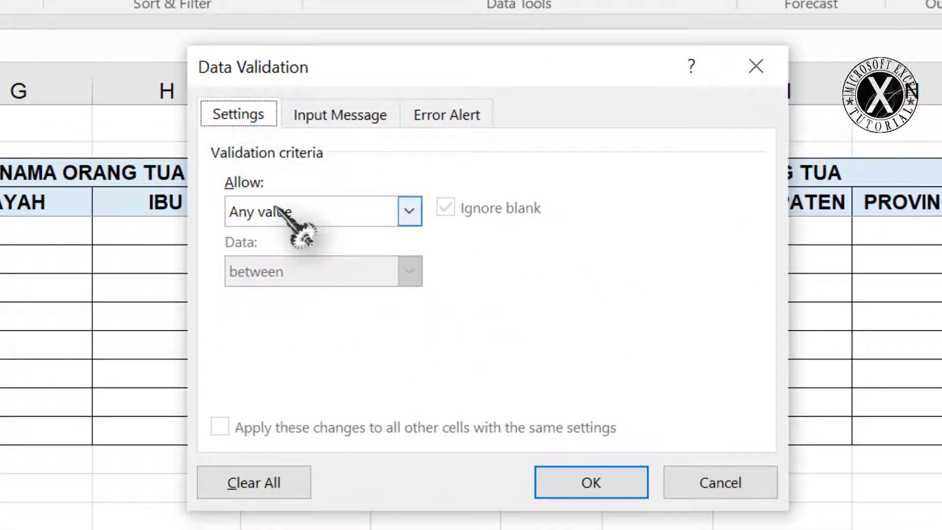
{"action": "left_click", "coordinate": [411, 212]}
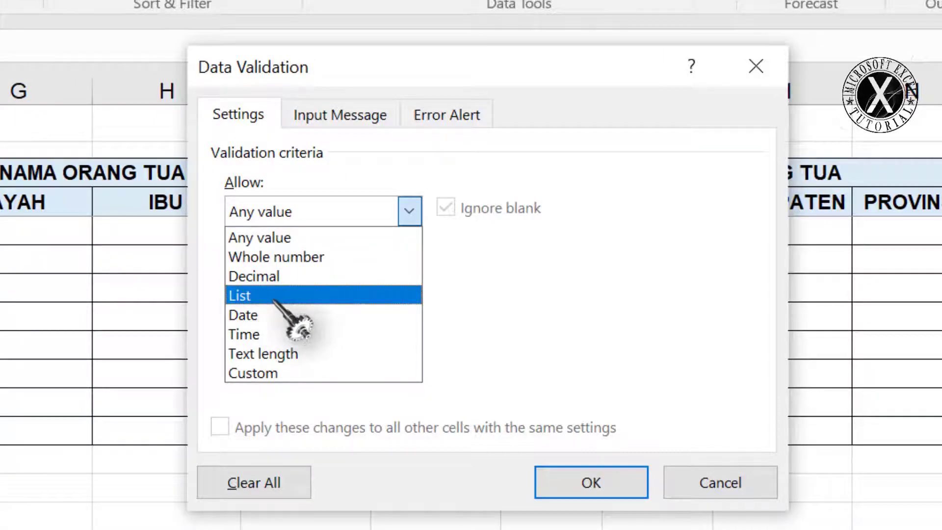
{"action": "left_click", "coordinate": [306, 298]}
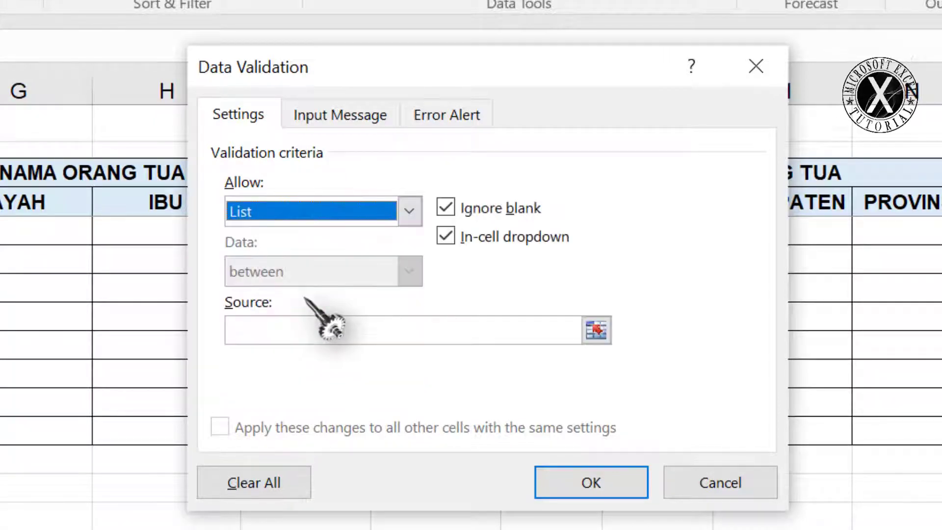
Enter PRIA;WANITA as the validation list's source and apply the rule.
{"action": "left_click", "coordinate": [271, 337]}
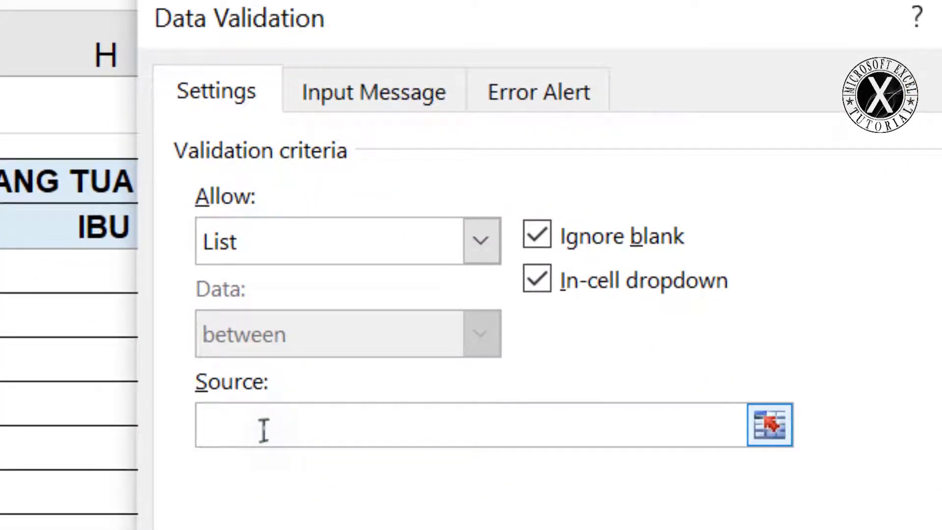
{"action": "type", "text": "pR"}
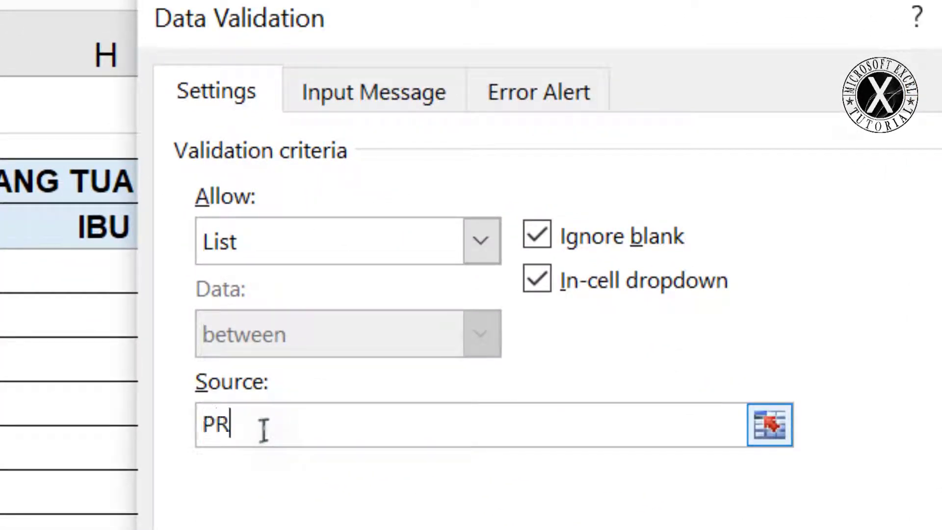
{"action": "type", "text": "IA"}
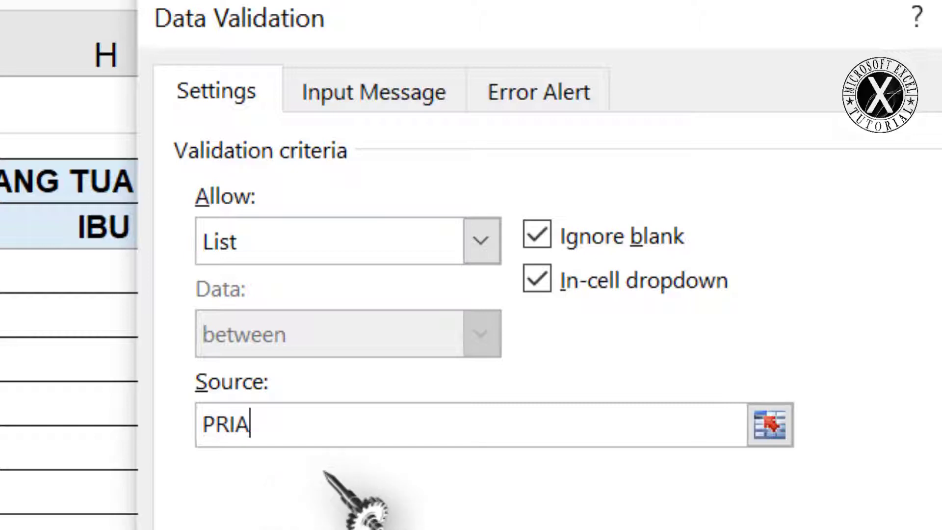
{"action": "type", "text": ";"}
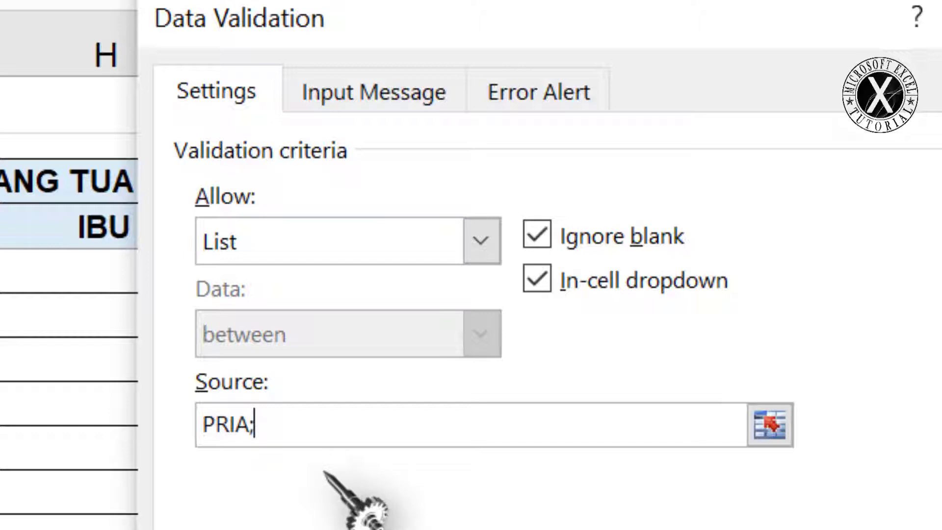
{"action": "type", "text": "WANITA"}
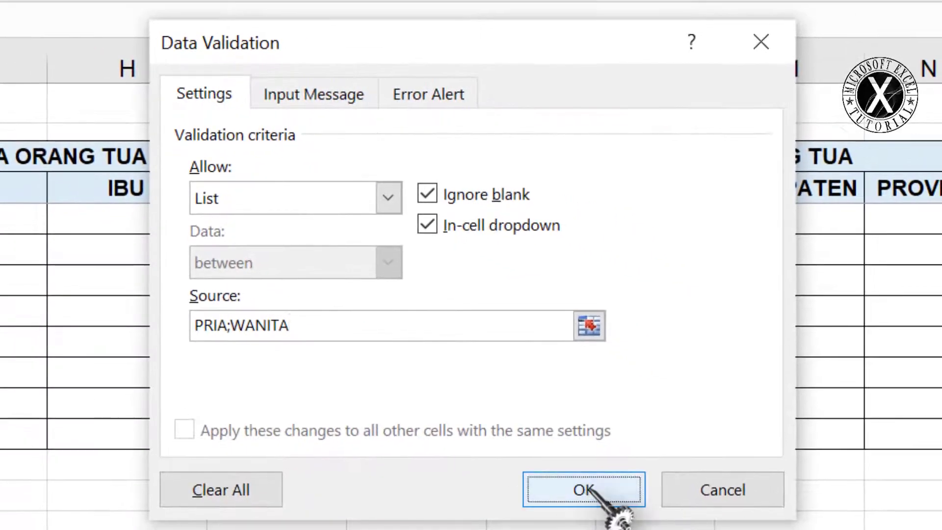
{"action": "left_click", "coordinate": [588, 488]}
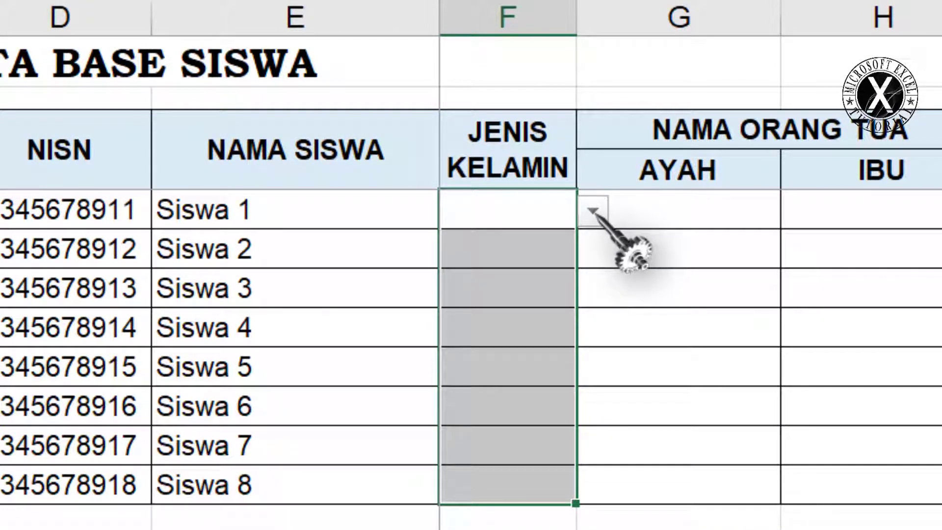
Choose PRIA as the gender of Siswa 1 and WANITA for Siswa 2 from the in-cell lists.
{"action": "left_click", "coordinate": [593, 211]}
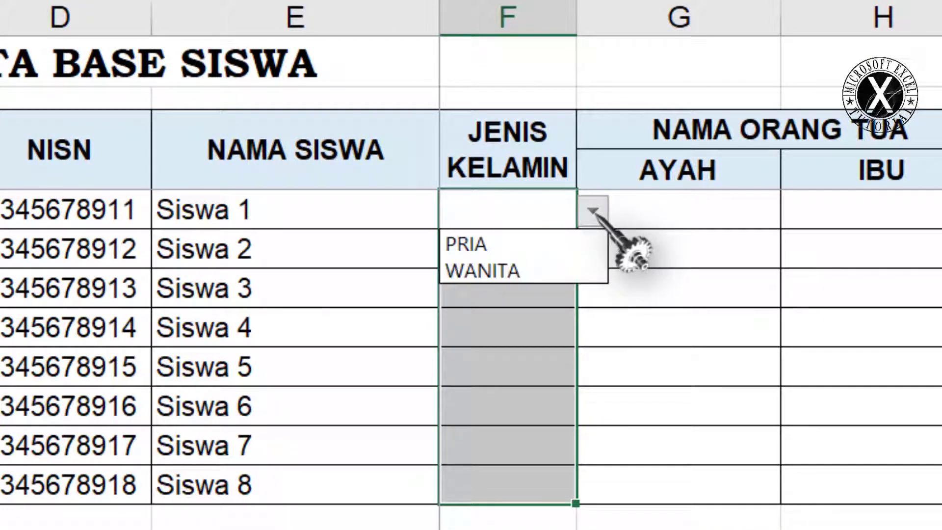
{"action": "left_click", "coordinate": [547, 245]}
{"action": "left_click", "coordinate": [536, 255]}
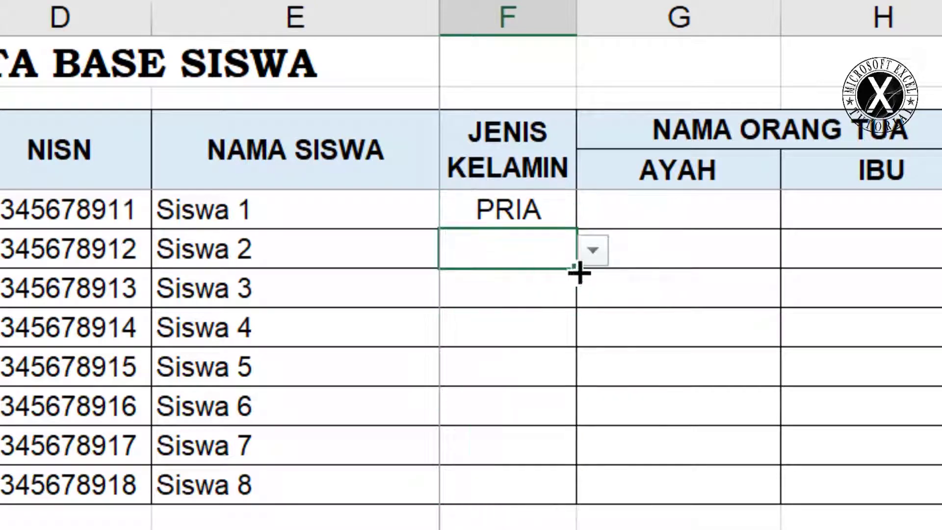
{"action": "left_click", "coordinate": [593, 250]}
{"action": "left_click", "coordinate": [552, 310]}
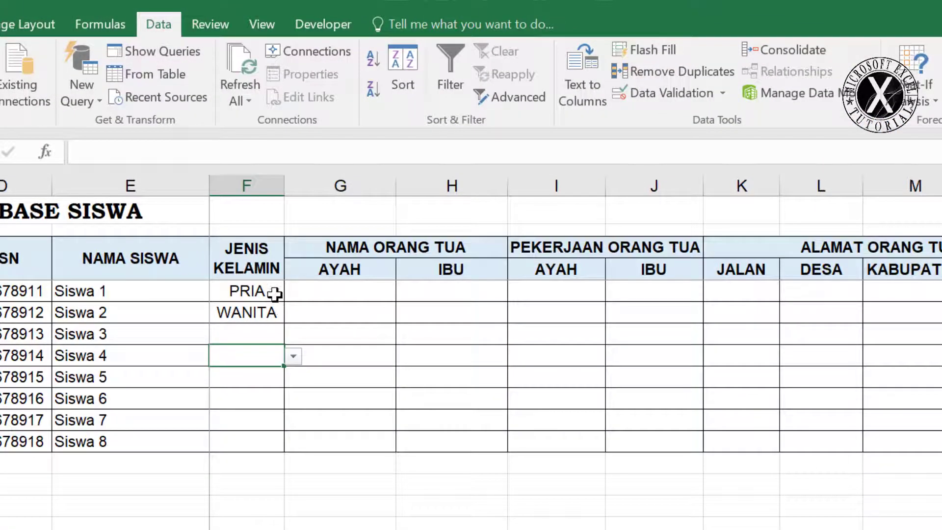
Clear all data validation from the JENIS KELAMIN cells F5:F12 and check cell F5.
{"action": "left_click_drag", "start_coordinate": [557, 212], "coordinate": [548, 412]}
{"action": "left_click_drag", "start_coordinate": [268, 402], "coordinate": [267, 441]}
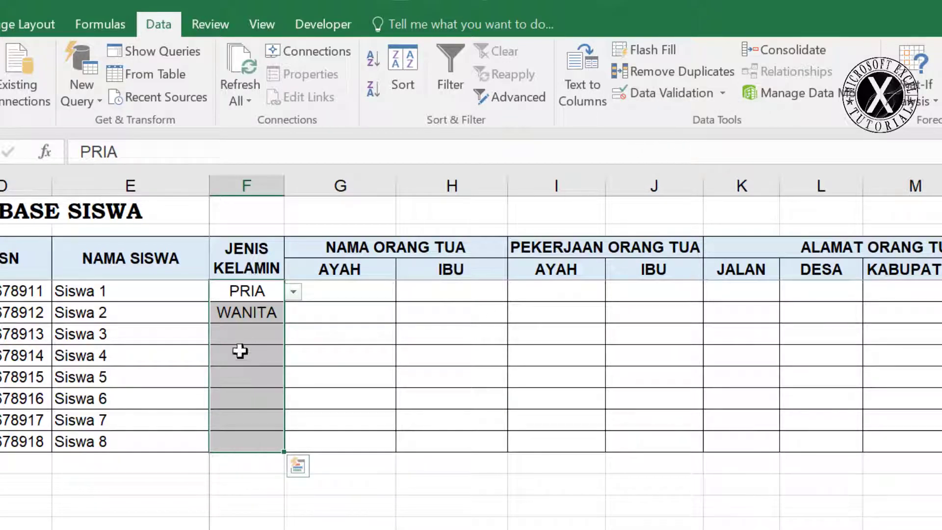
{"action": "left_click", "coordinate": [664, 93]}
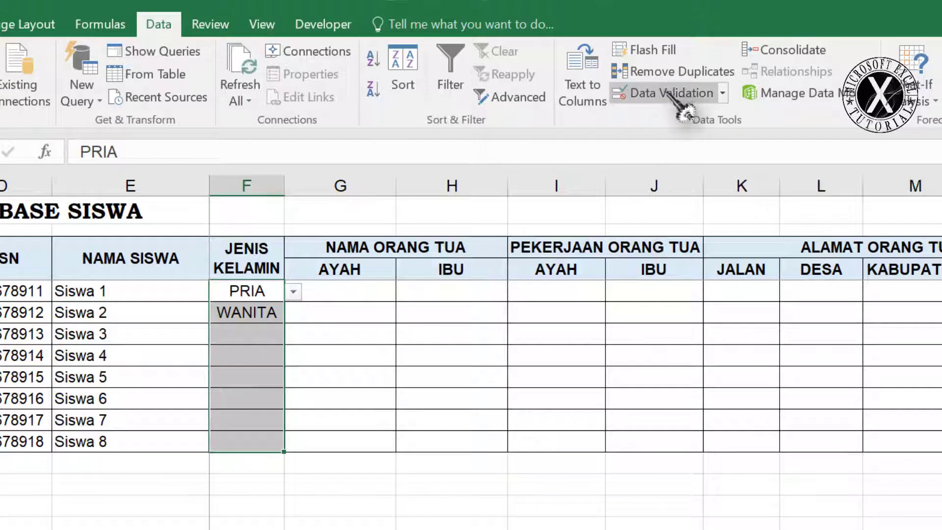
{"action": "left_click", "coordinate": [682, 104]}
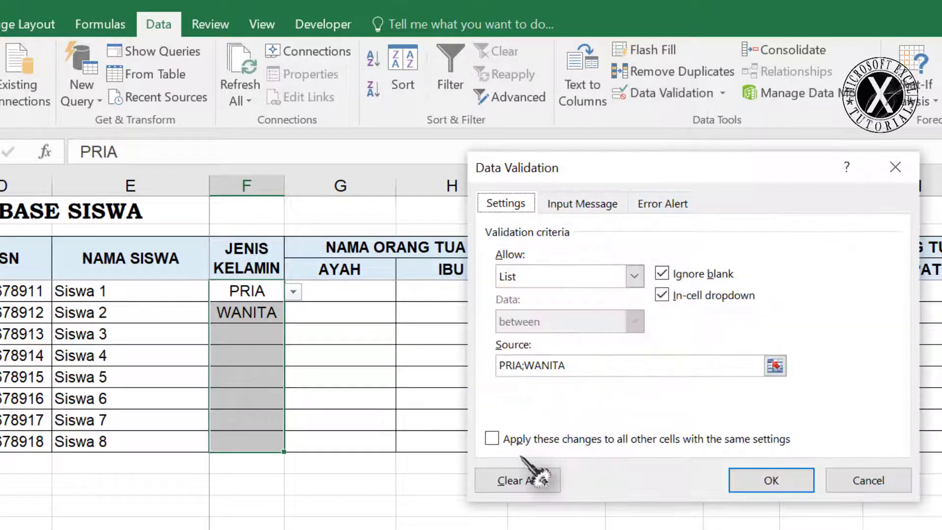
{"action": "left_click", "coordinate": [521, 482]}
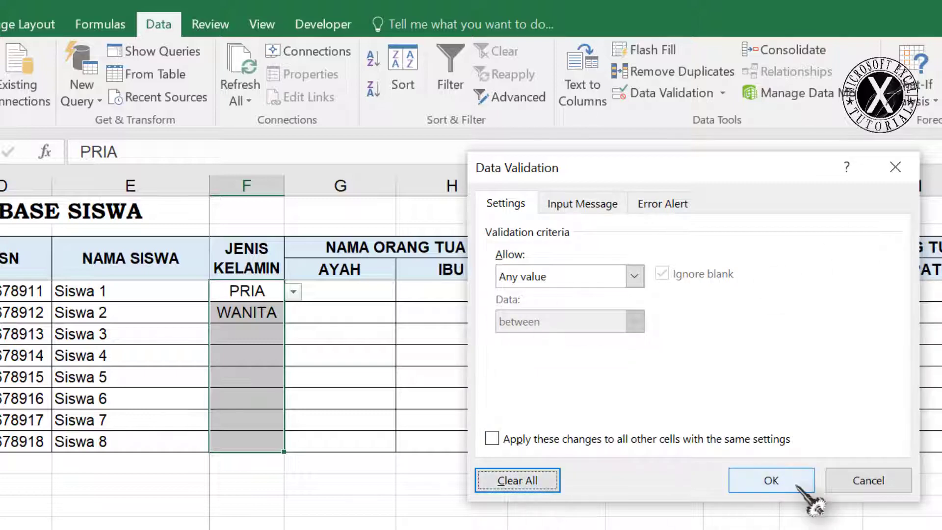
{"action": "left_click", "coordinate": [771, 480]}
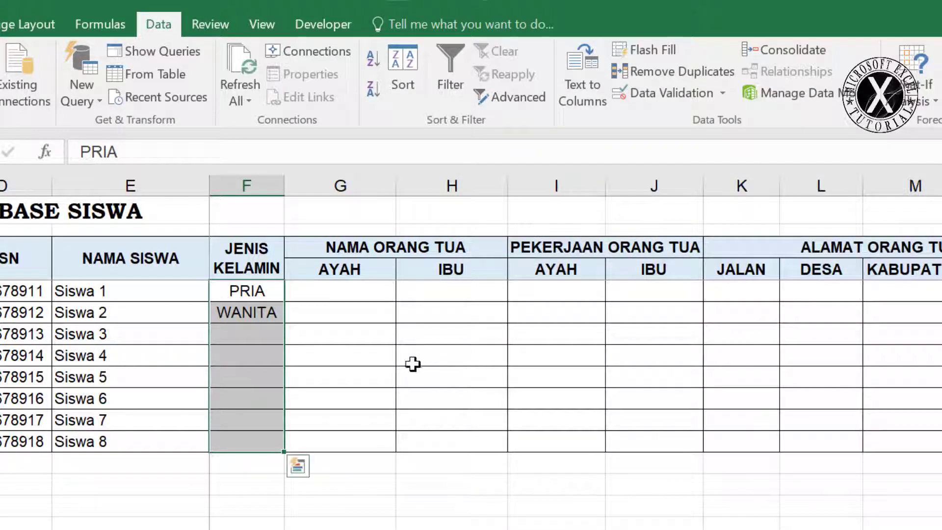
{"action": "left_click", "coordinate": [306, 353]}
{"action": "left_click", "coordinate": [267, 294]}
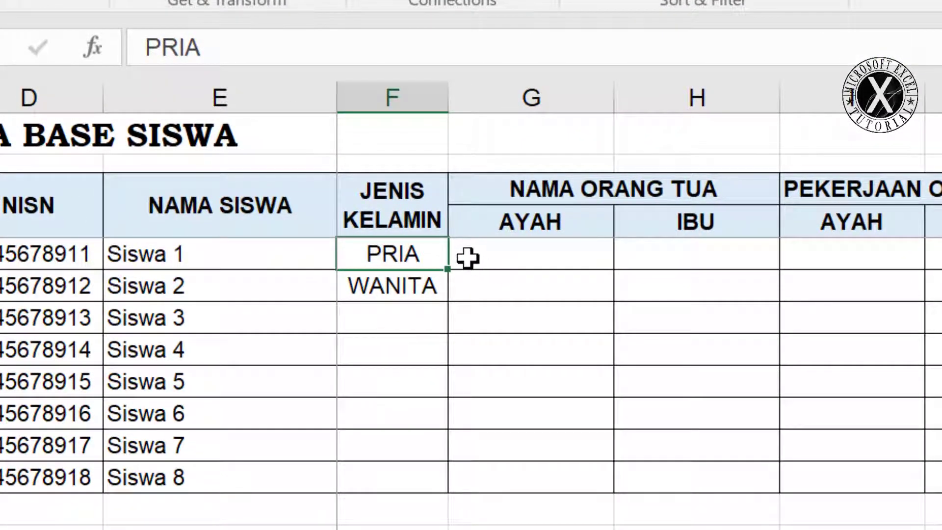
Delete the gender entries in the JENIS KELAMIN cells F5:F12.
{"action": "left_click_drag", "start_coordinate": [414, 265], "coordinate": [419, 470]}
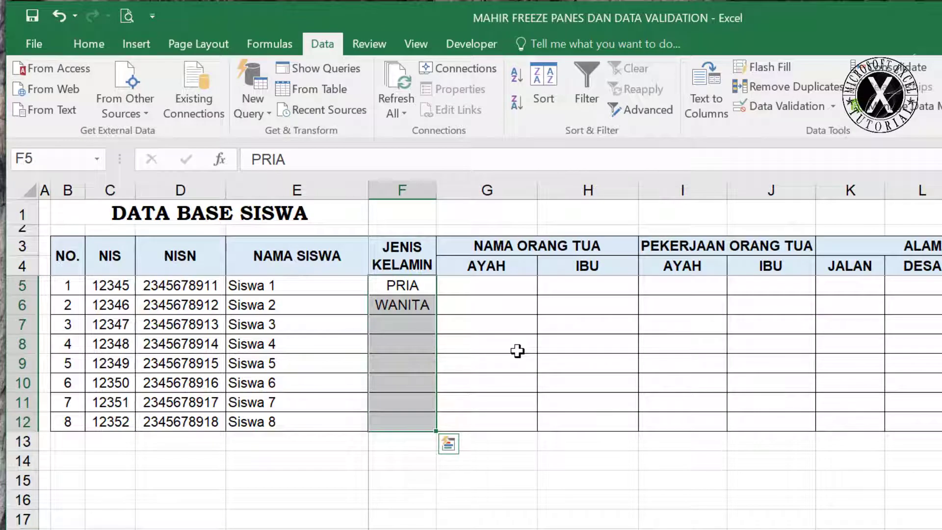
{"action": "key", "text": "Delete"}
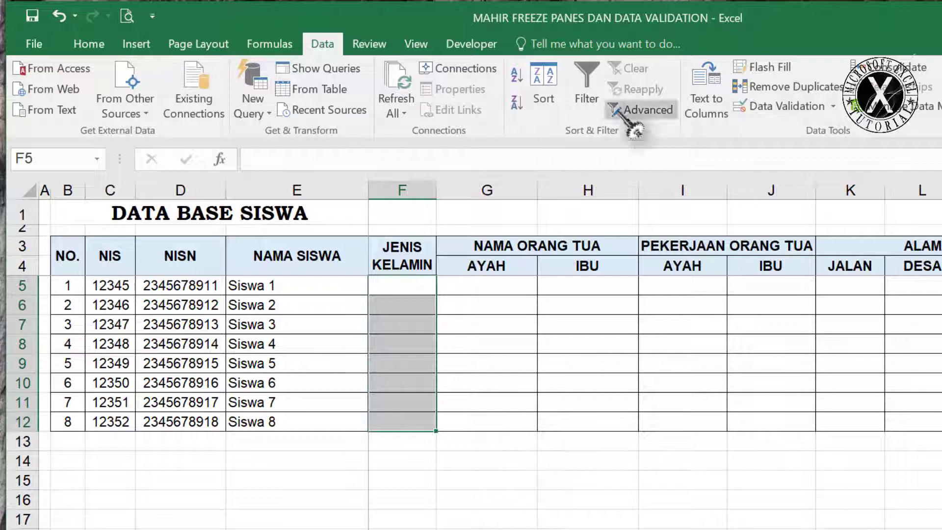
{"action": "left_click", "coordinate": [596, 474]}
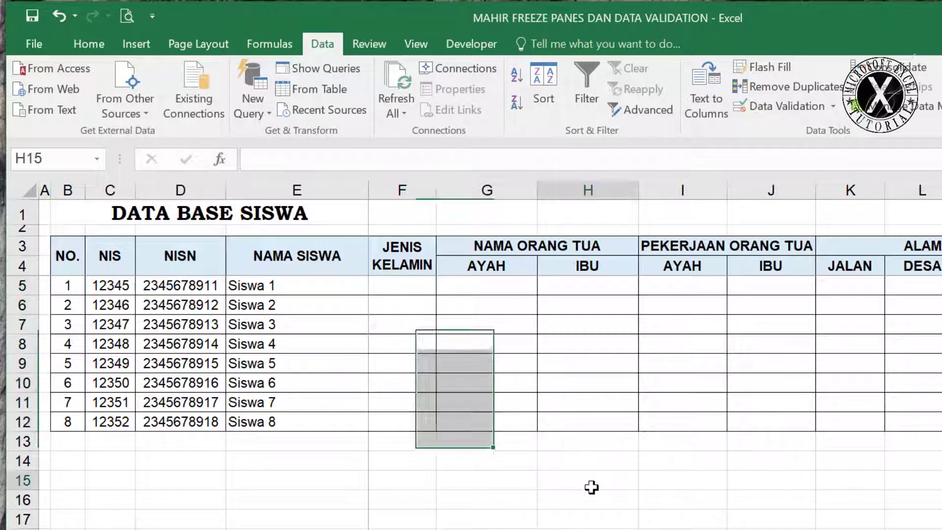
Enter the list source values below the table, PRIA in D15 and WANITA in D16.
{"action": "left_click", "coordinate": [408, 481]}
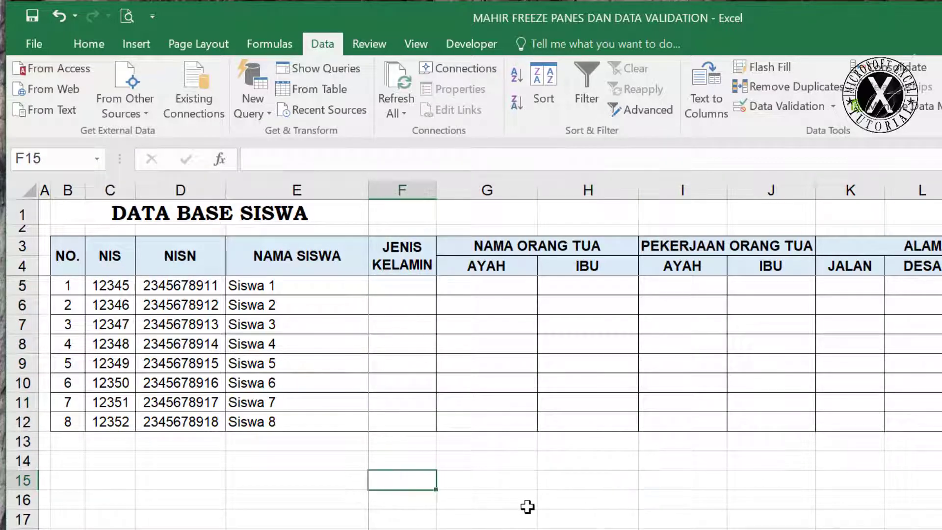
{"action": "left_click", "coordinate": [222, 488]}
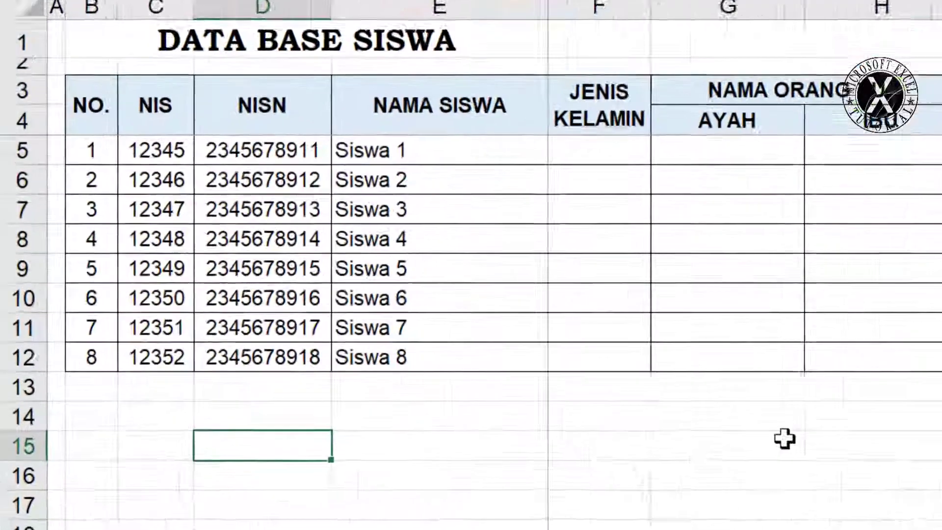
{"action": "type", "text": "PRIA"}
{"action": "key", "text": "Return"}
{"action": "type", "text": "WANITA"}
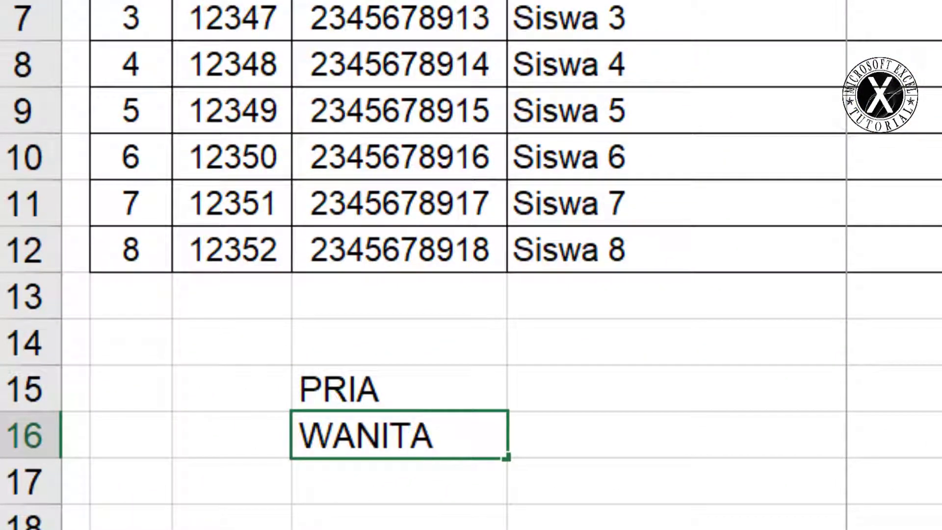
{"action": "key", "text": "Return"}
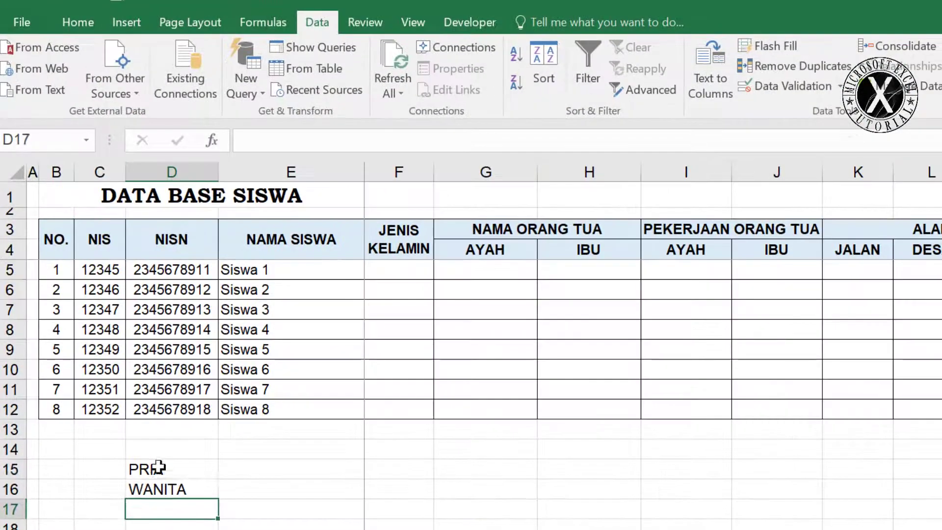
{"action": "left_click_drag", "start_coordinate": [365, 384], "coordinate": [436, 426]}
{"action": "left_click", "coordinate": [255, 471]}
{"action": "left_click_drag", "start_coordinate": [141, 470], "coordinate": [156, 491]}
{"action": "left_click", "coordinate": [256, 473]}
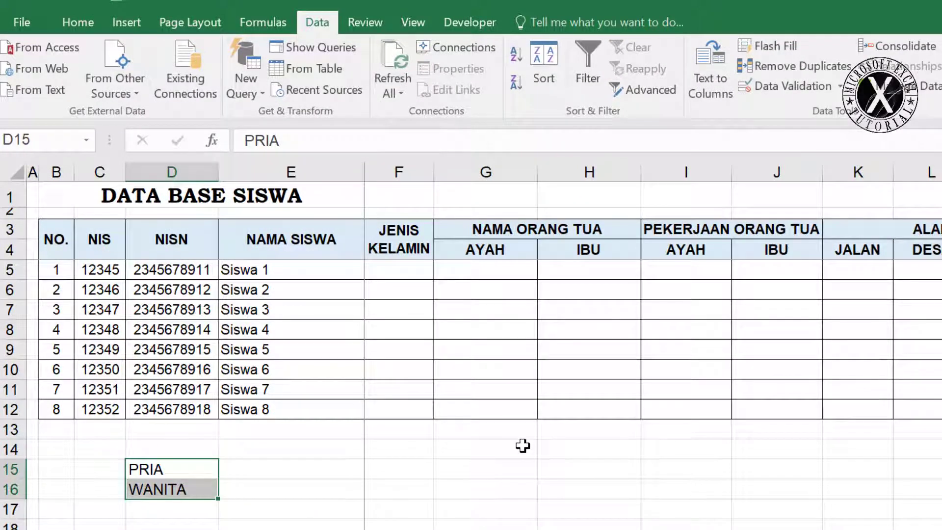
{"action": "left_click", "coordinate": [260, 487]}
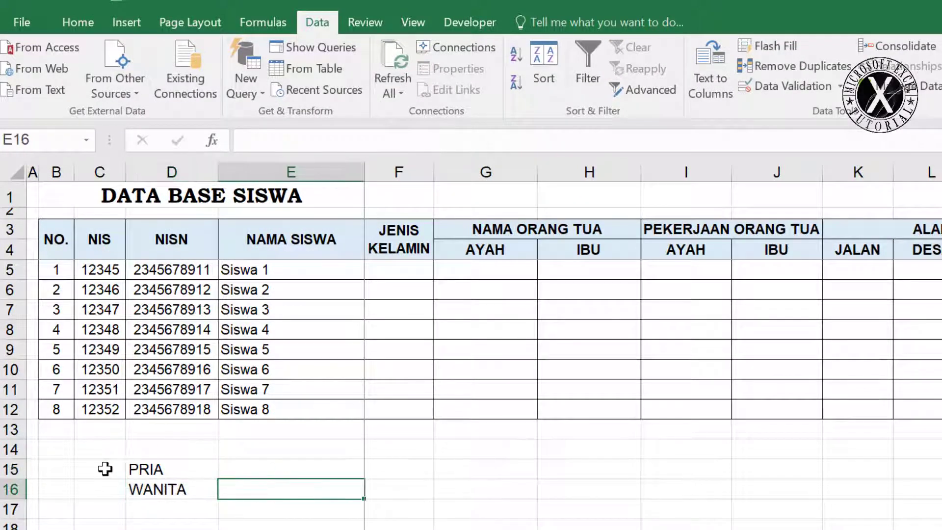
{"action": "left_click_drag", "start_coordinate": [104, 469], "coordinate": [155, 488]}
{"action": "left_click", "coordinate": [245, 490]}
{"action": "left_click", "coordinate": [156, 466]}
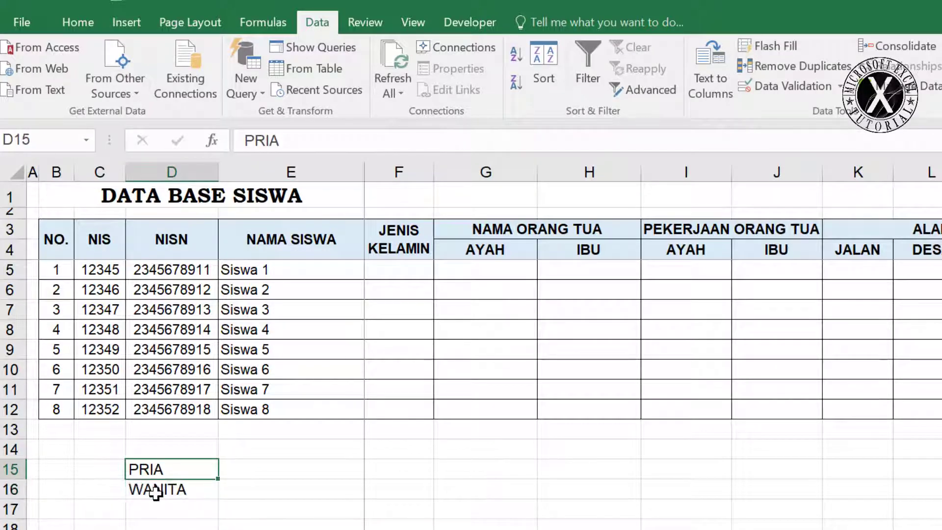
{"action": "left_click", "coordinate": [153, 487]}
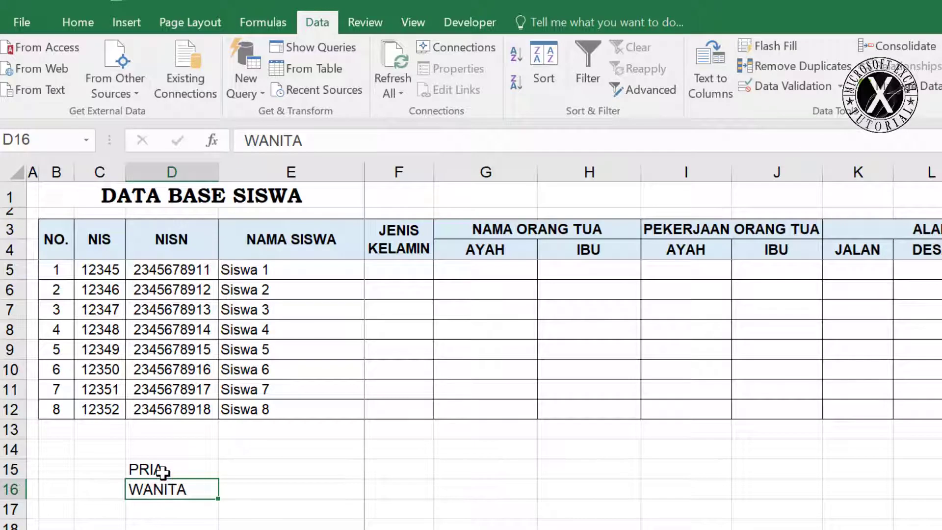
{"action": "left_click_drag", "start_coordinate": [164, 469], "coordinate": [163, 488]}
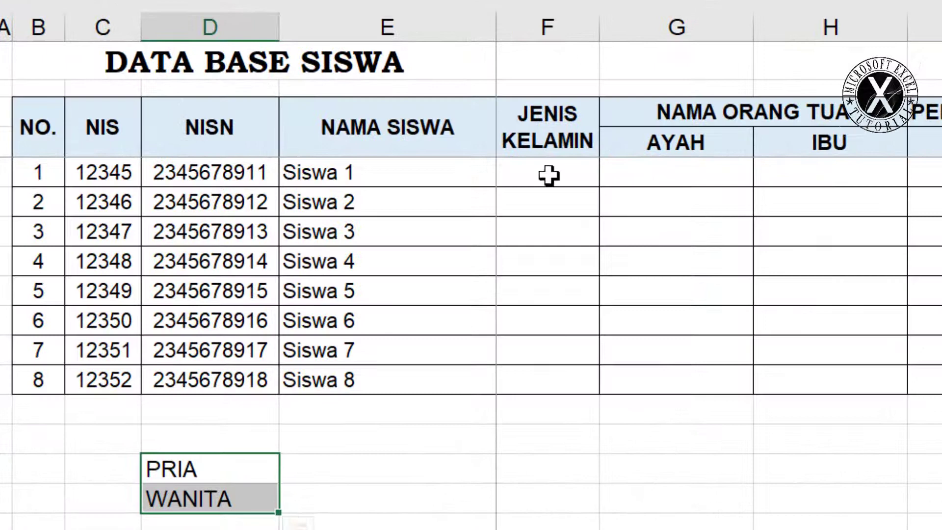
Apply list data validation to the JENIS KELAMIN cells F5:F12, using the worksheet range =$D$15:$D$16 as the source.
{"action": "left_click_drag", "start_coordinate": [549, 175], "coordinate": [540, 377]}
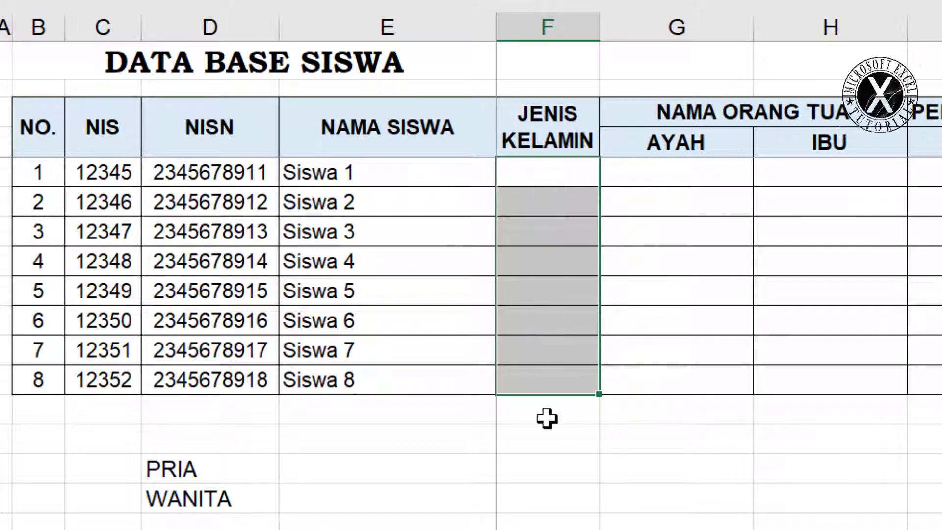
{"action": "left_click_drag", "start_coordinate": [561, 181], "coordinate": [537, 382]}
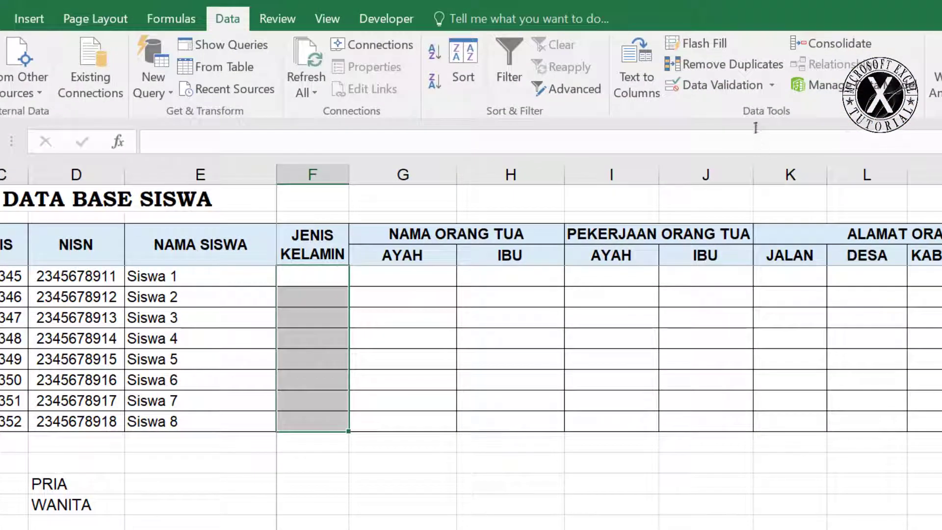
{"action": "left_click", "coordinate": [731, 85]}
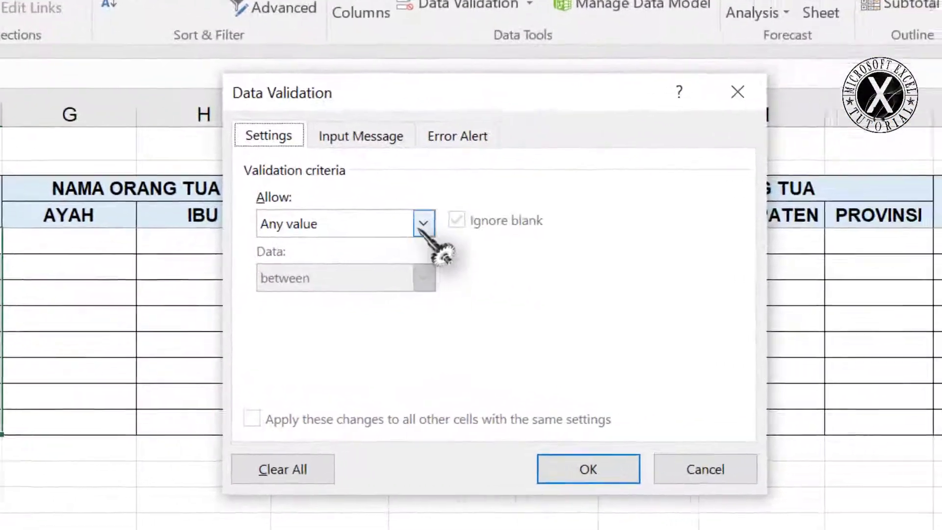
{"action": "left_click", "coordinate": [401, 220]}
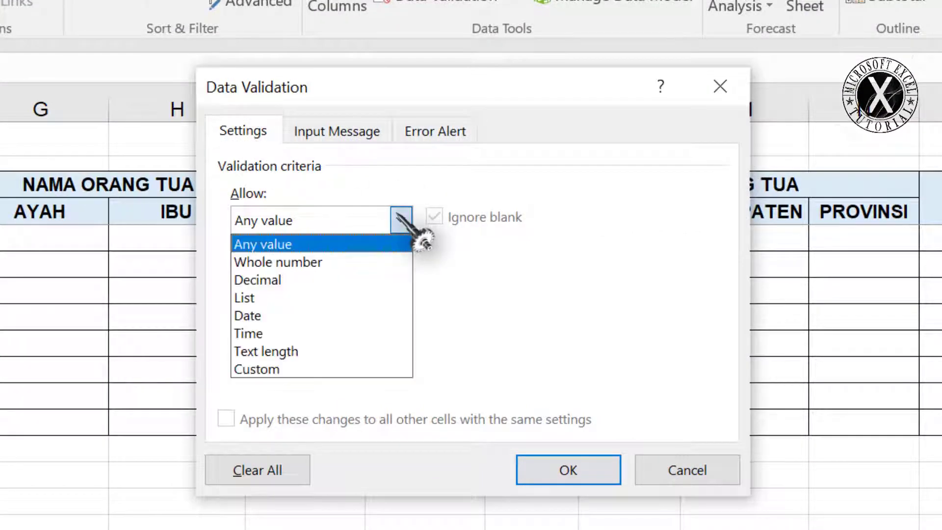
{"action": "left_click", "coordinate": [286, 296]}
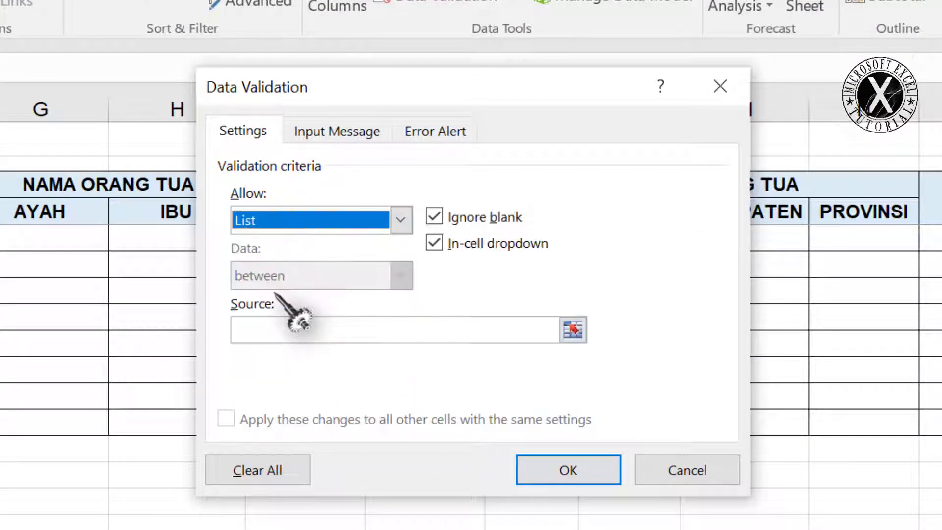
{"action": "left_click", "coordinate": [282, 330]}
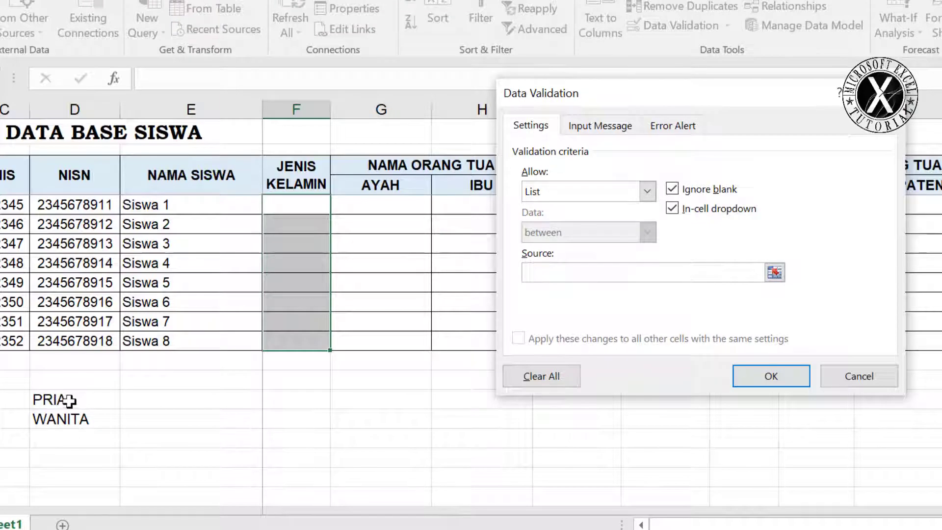
{"action": "left_click_drag", "start_coordinate": [69, 401], "coordinate": [70, 416]}
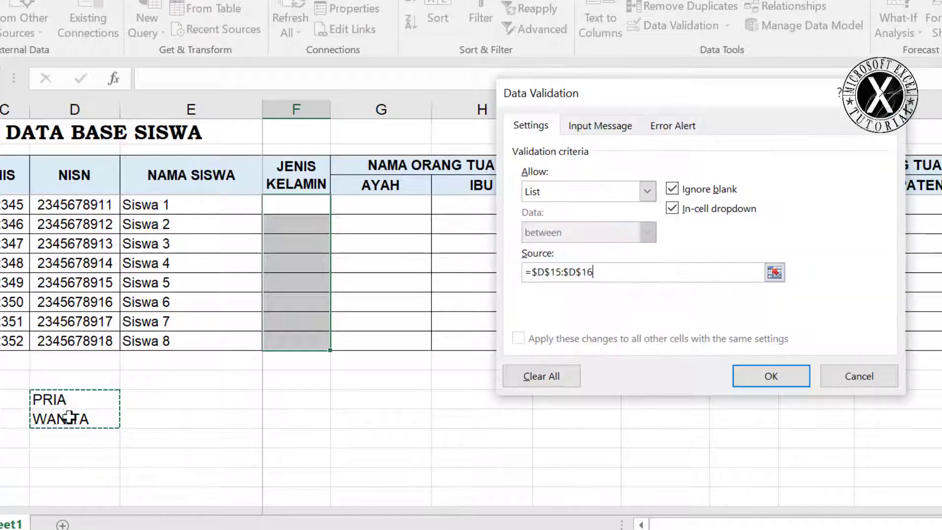
{"action": "left_click", "coordinate": [771, 376]}
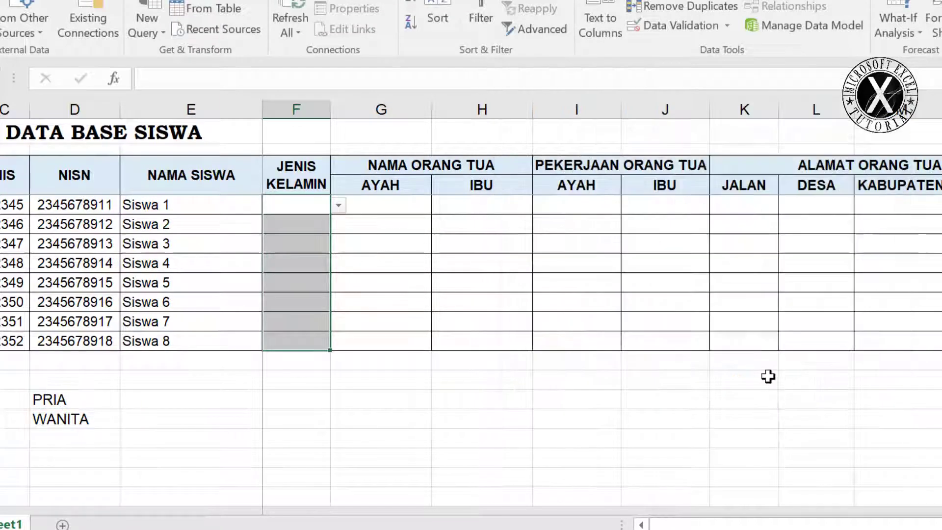
Choose genders from the in-cell lists: WANITA for Siswa 1, 2 and 5, and PRIA for Siswa 3 and 4.
{"action": "left_click", "coordinate": [338, 205]}
{"action": "left_click", "coordinate": [324, 221]}
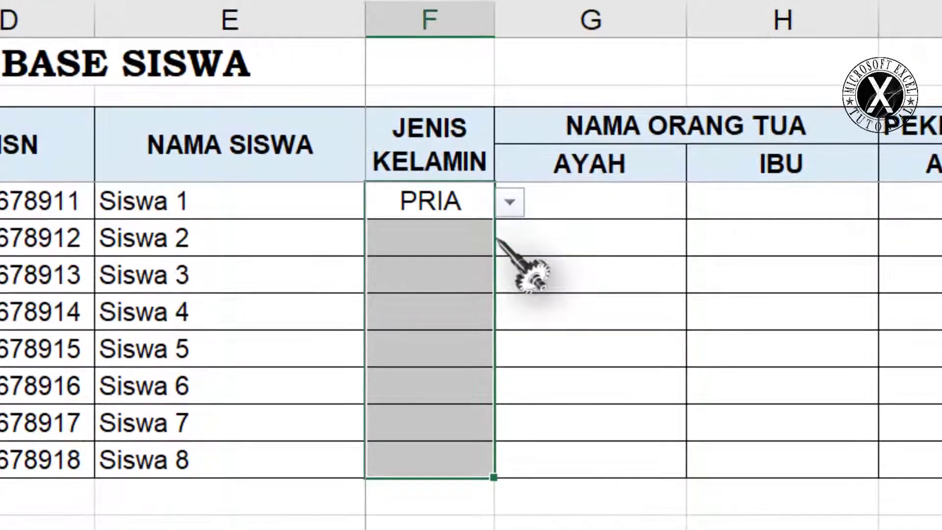
{"action": "left_click", "coordinate": [509, 201]}
{"action": "left_click", "coordinate": [431, 258]}
{"action": "left_click", "coordinate": [463, 238]}
{"action": "left_click", "coordinate": [509, 238]}
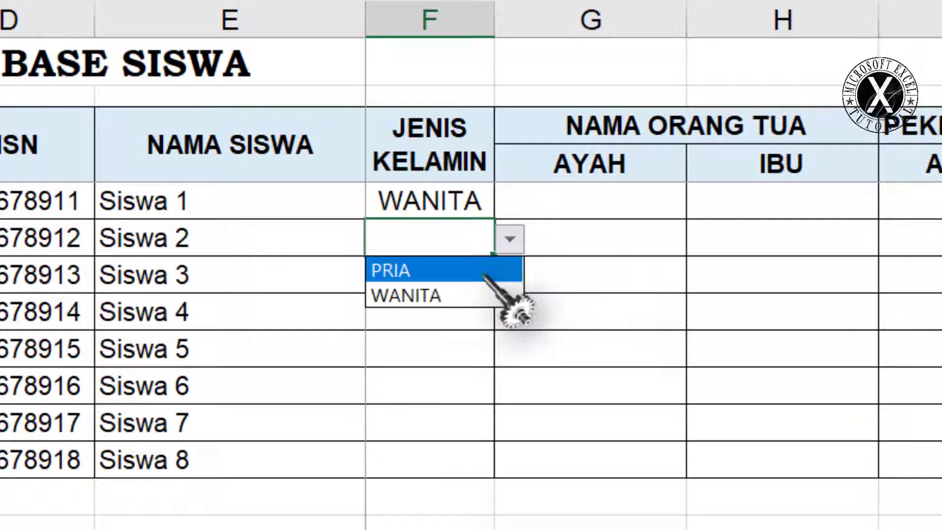
{"action": "left_click", "coordinate": [472, 294]}
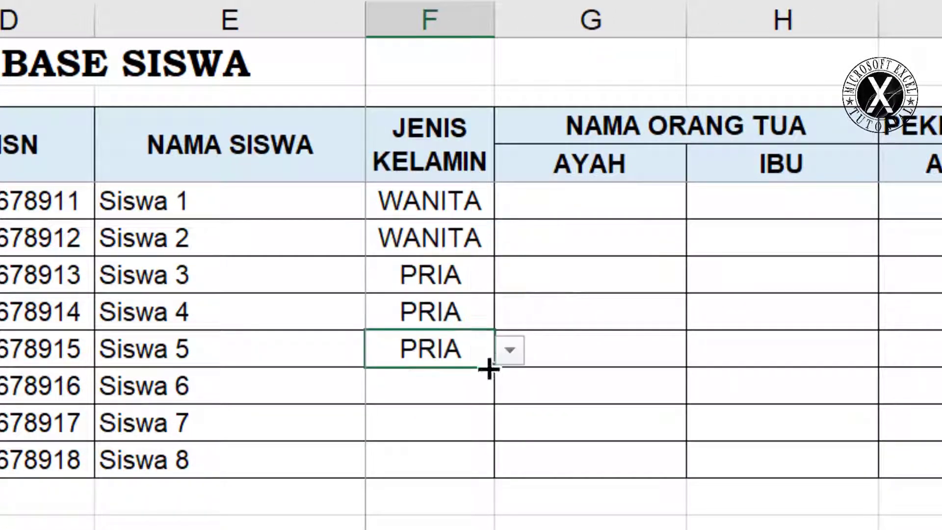
{"action": "left_click", "coordinate": [510, 349]}
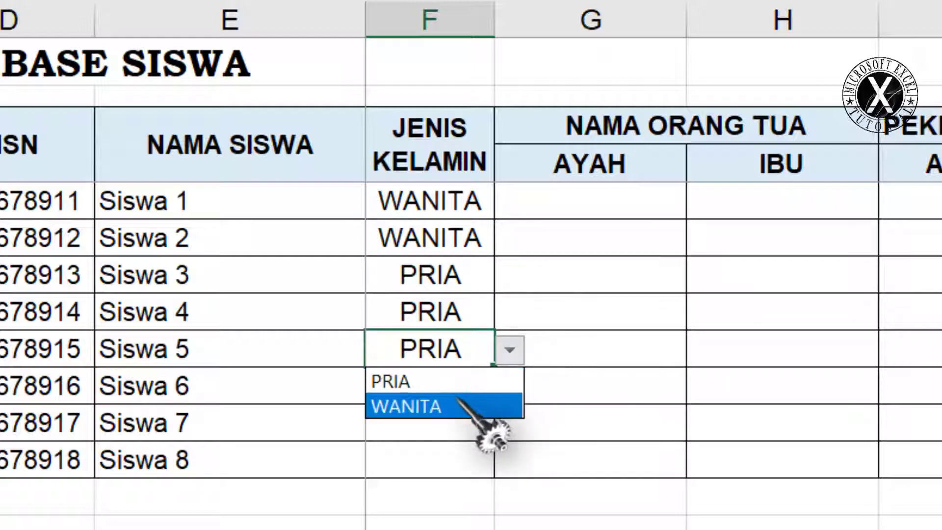
{"action": "left_click", "coordinate": [478, 407]}
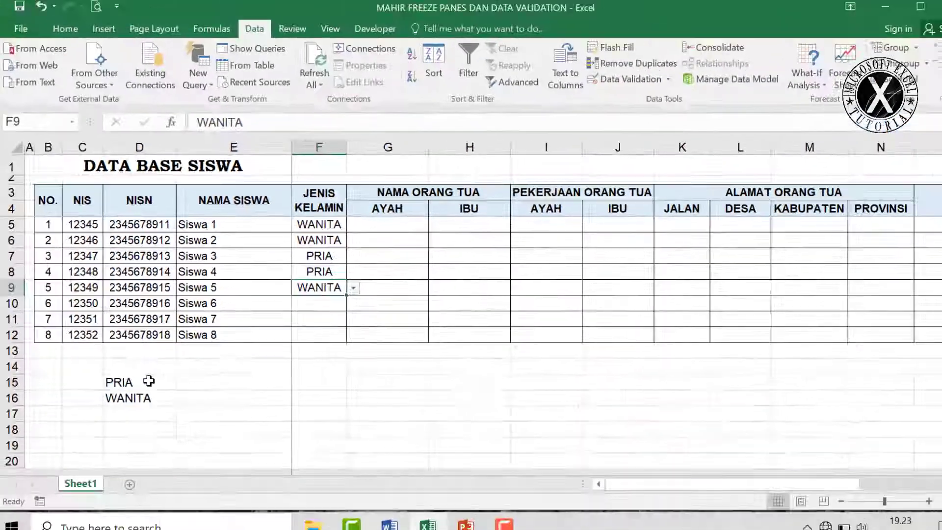
{"action": "left_click_drag", "start_coordinate": [147, 381], "coordinate": [135, 393]}
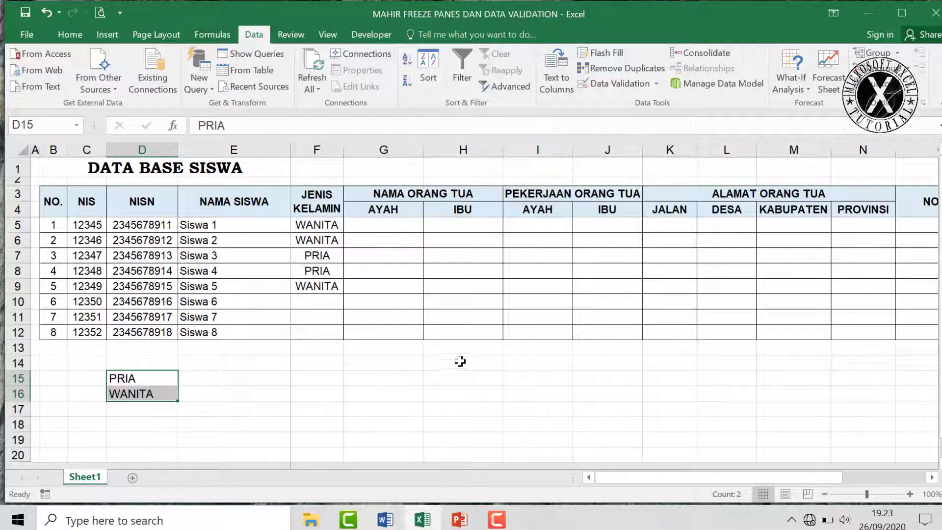
{"action": "left_click_drag", "start_coordinate": [616, 484], "coordinate": [712, 483]}
{"action": "left_click_drag", "start_coordinate": [581, 224], "coordinate": [578, 333]}
{"action": "left_click_drag", "start_coordinate": [574, 227], "coordinate": [577, 334]}
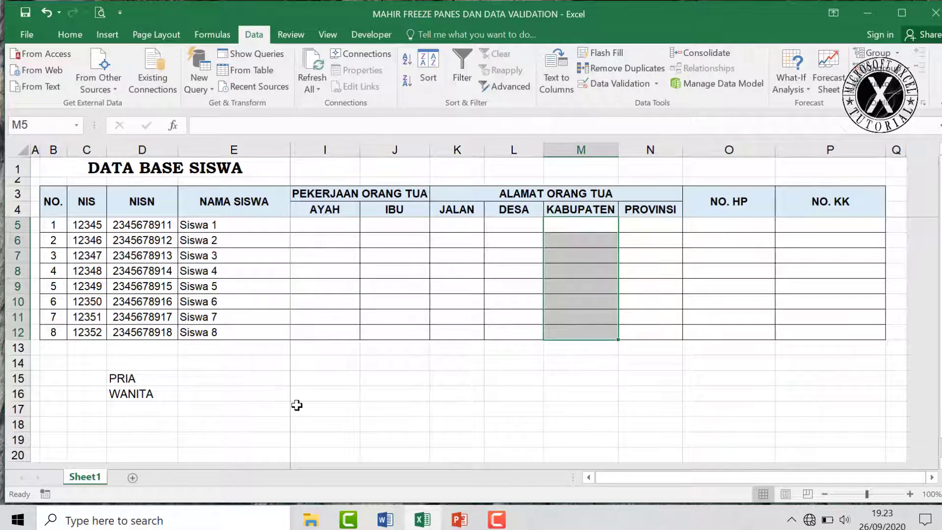
{"action": "left_click", "coordinate": [201, 377]}
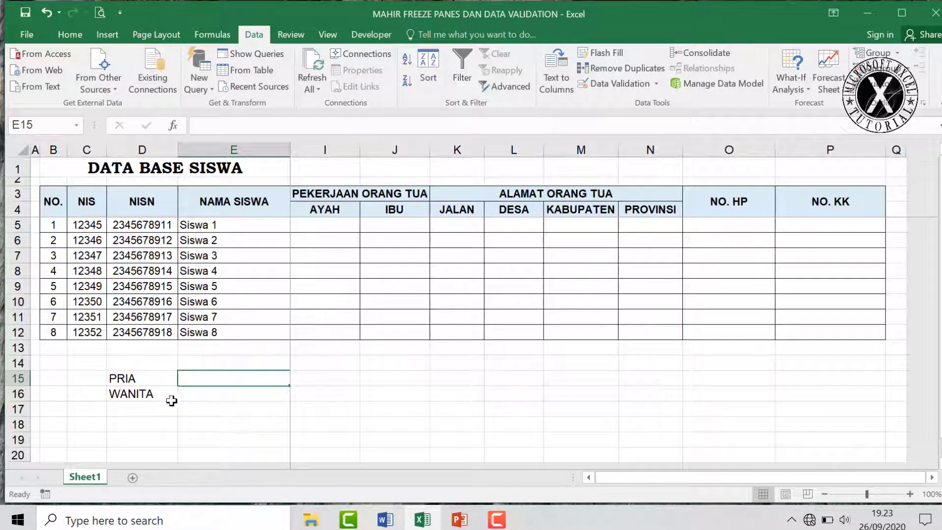
Fill all KABUPATEN cells M5:M12 with FAKFAK in a single entry, and undo that fill.
{"action": "left_click_drag", "start_coordinate": [588, 227], "coordinate": [591, 333]}
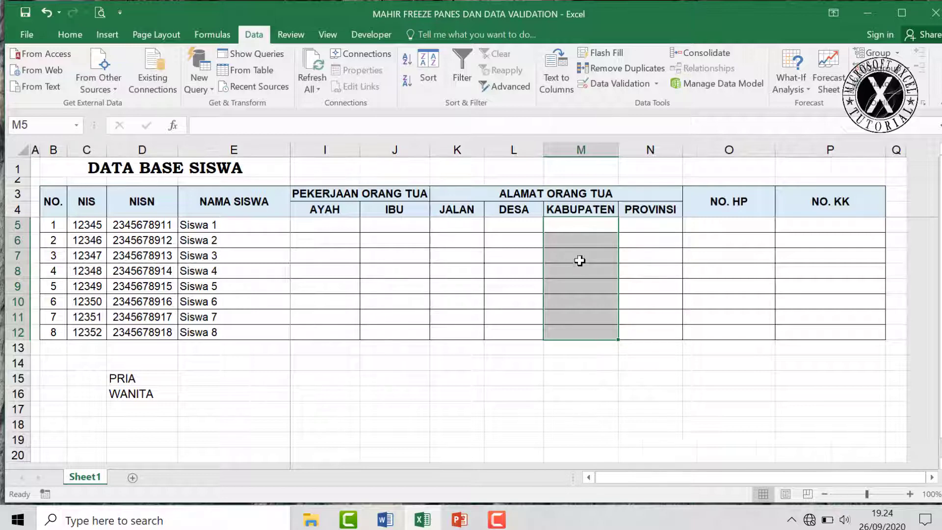
{"action": "scroll", "coordinate": [579, 260], "scroll_direction": "left", "scroll_amount": 3}
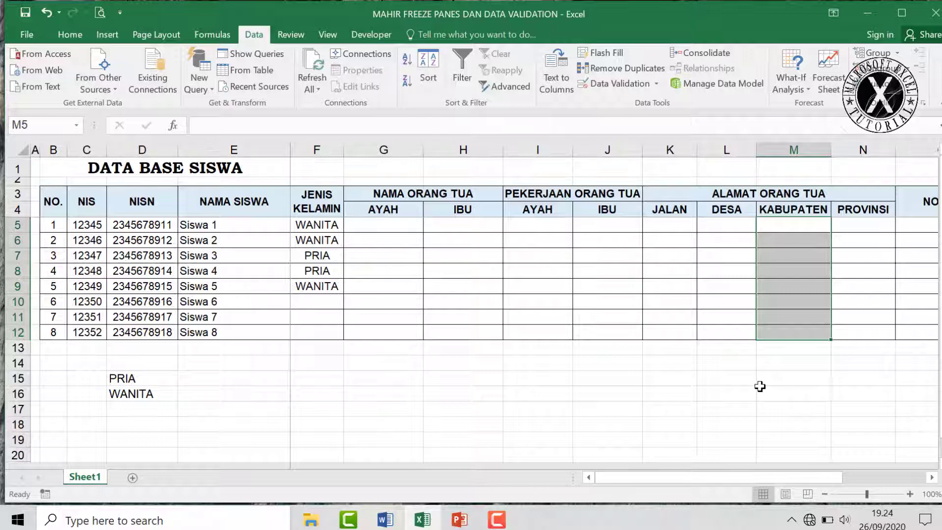
{"action": "type", "text": "FAKFAK"}
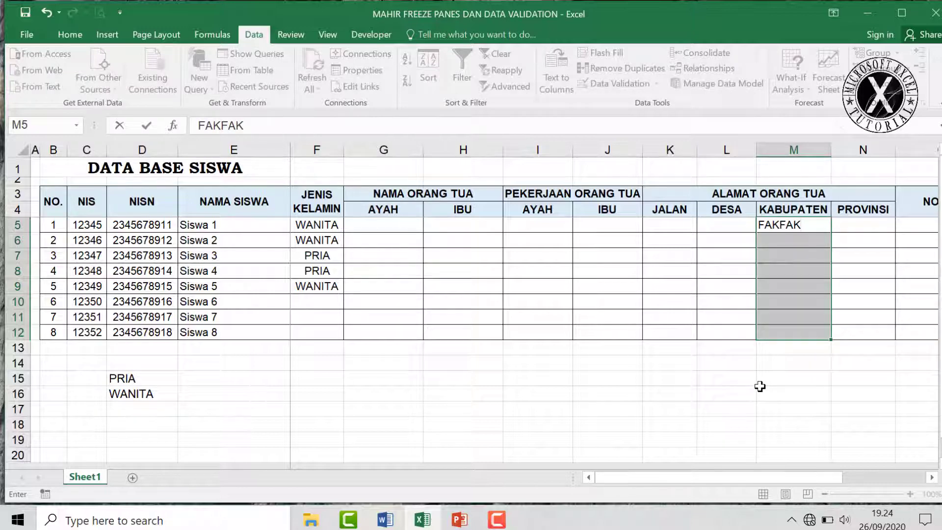
{"action": "key", "text": "ctrl+Return"}
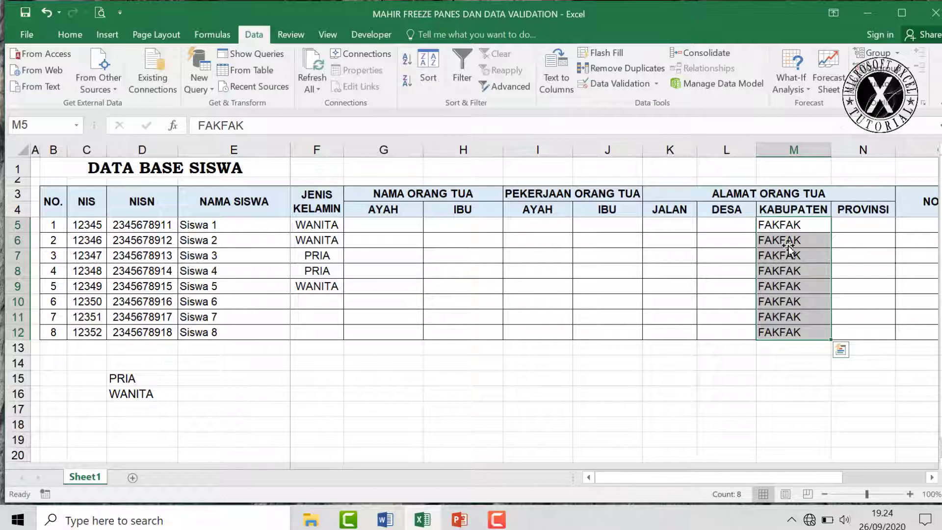
{"action": "key", "text": "ctrl+z"}
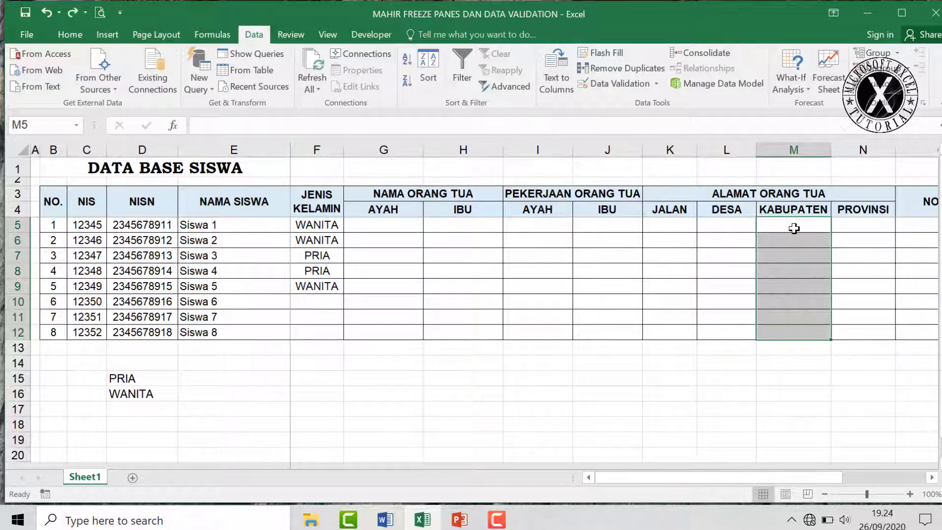
Enter BOGOR in the first KABUPATEN cell M5 and copy it down through M12.
{"action": "left_click", "coordinate": [793, 227]}
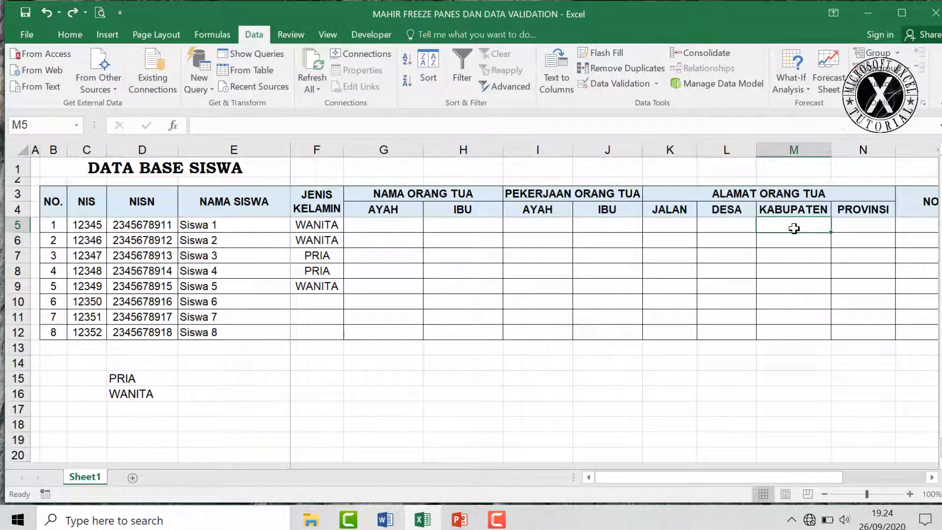
{"action": "type", "text": "BOGOR"}
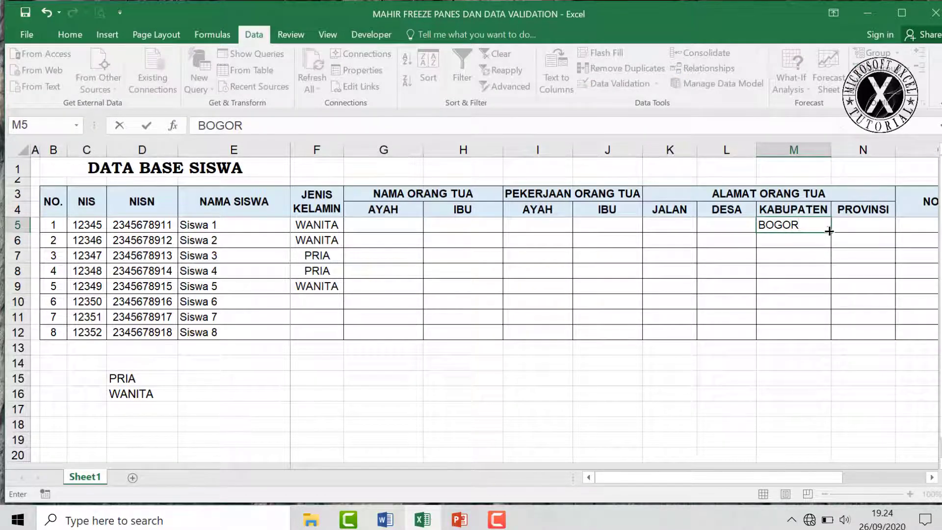
{"action": "left_click_drag", "start_coordinate": [831, 231], "coordinate": [779, 344]}
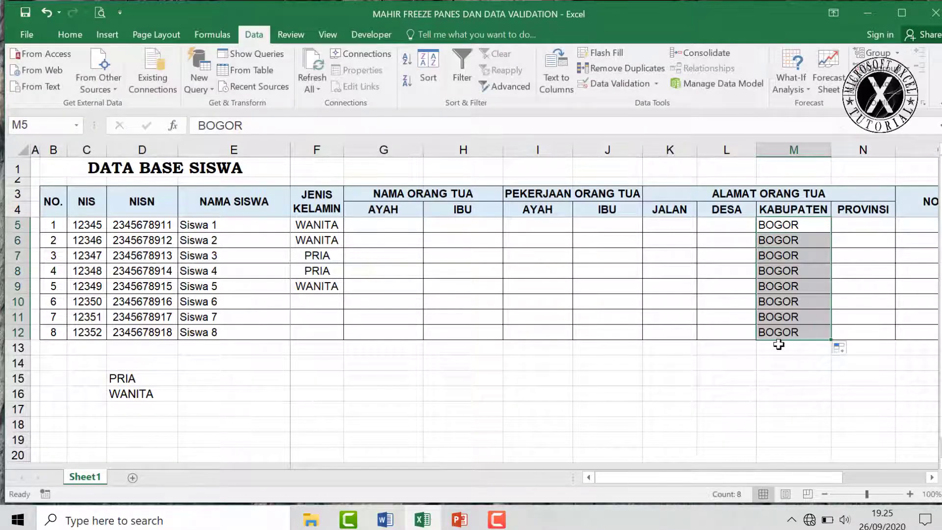
{"action": "left_click", "coordinate": [588, 380]}
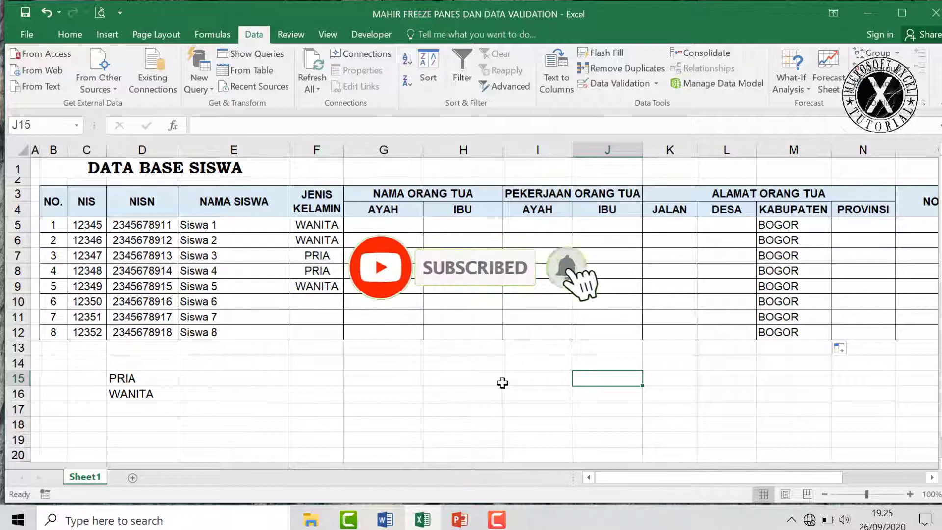
{"action": "left_click", "coordinate": [558, 382]}
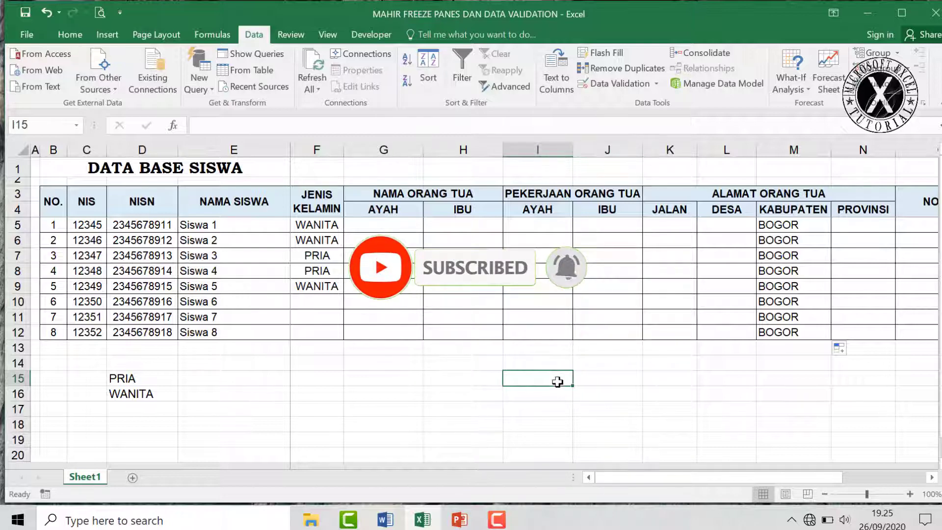
{"action": "left_click", "coordinate": [599, 378]}
{"action": "left_click", "coordinate": [558, 376]}
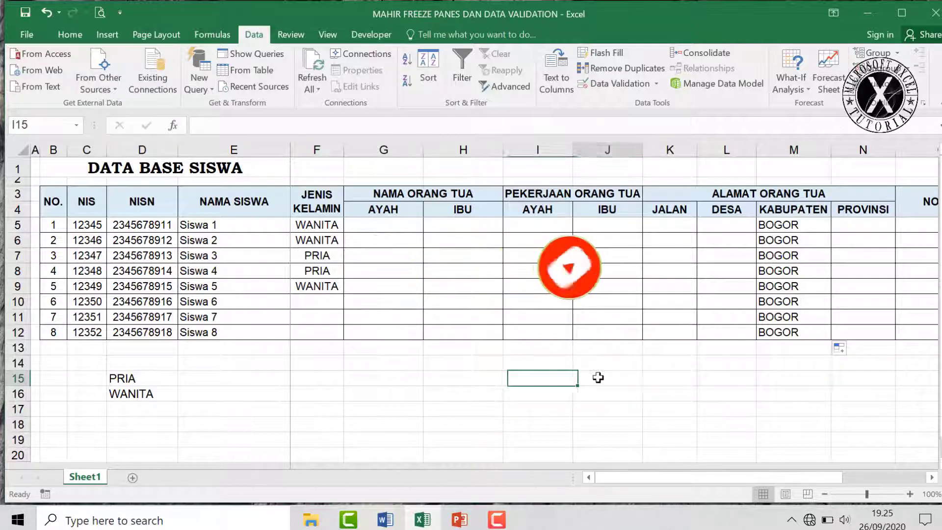
{"action": "left_click", "coordinate": [599, 378]}
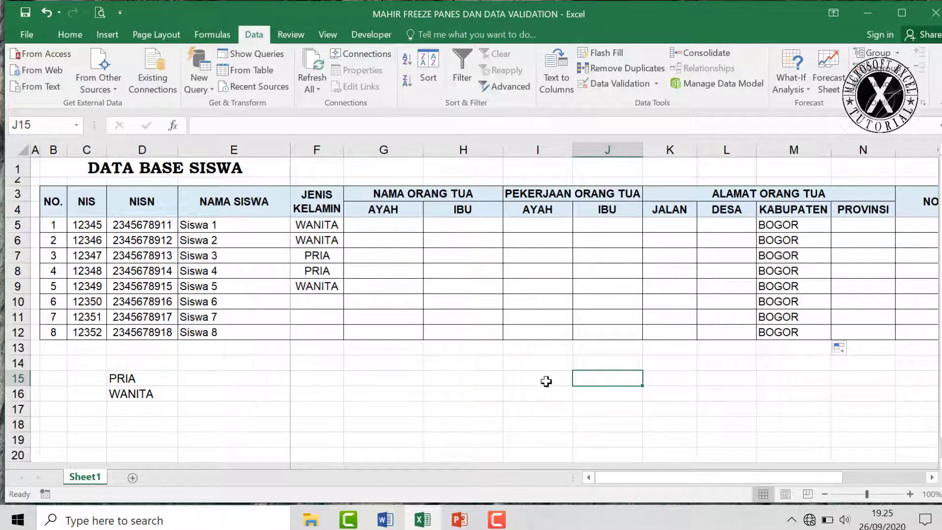